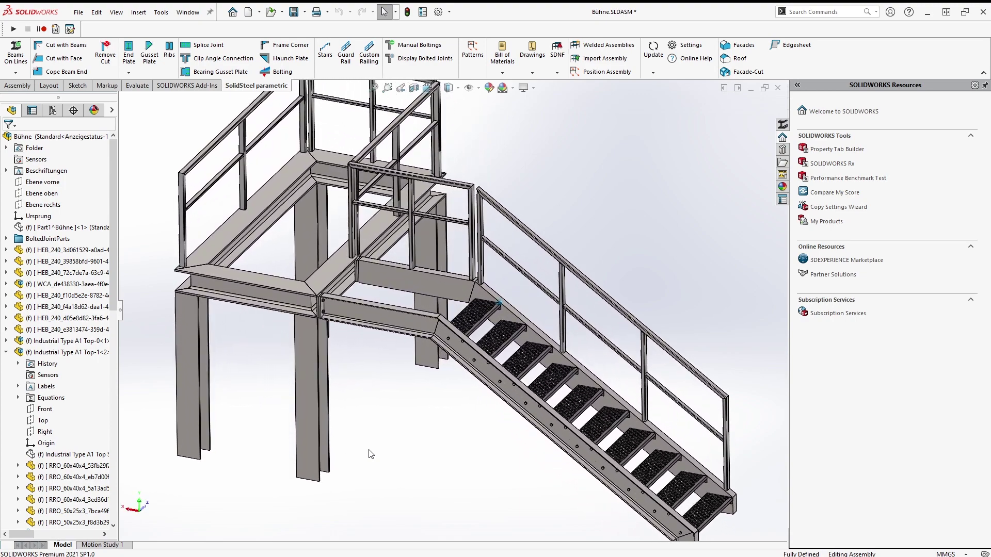
# Start a custom railing based on the top face of the stair's inner stringer
pyautogui.click(369, 56)
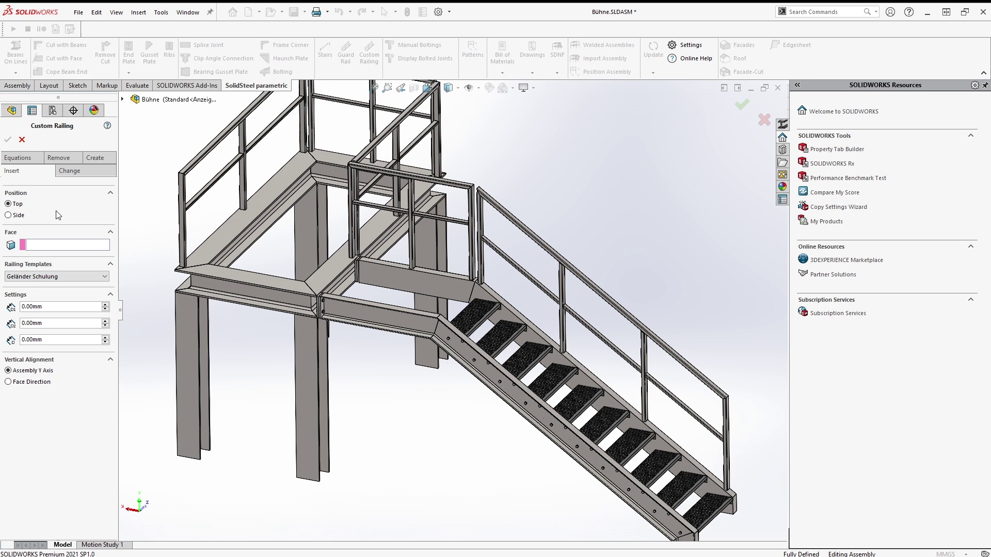
pyautogui.click(38, 251)
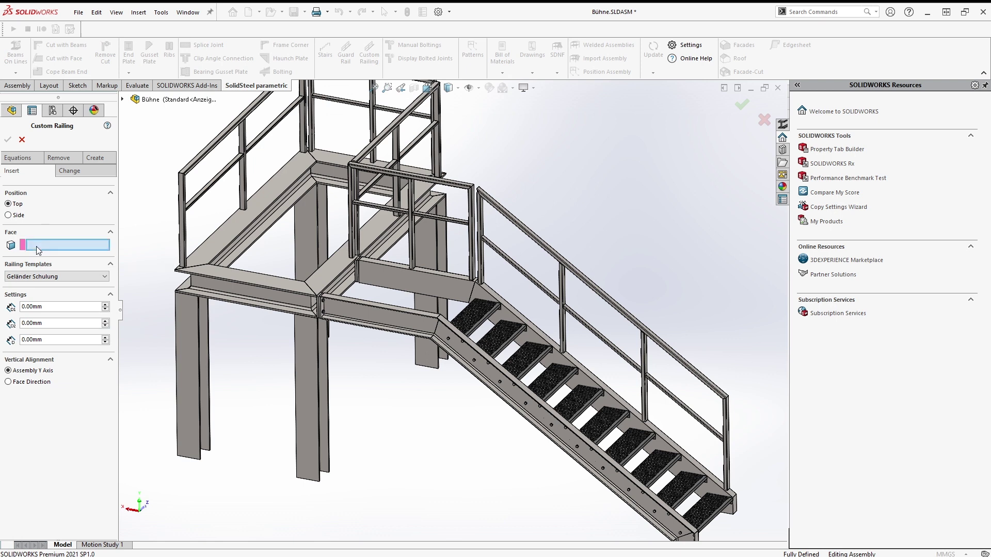
pyautogui.click(665, 511)
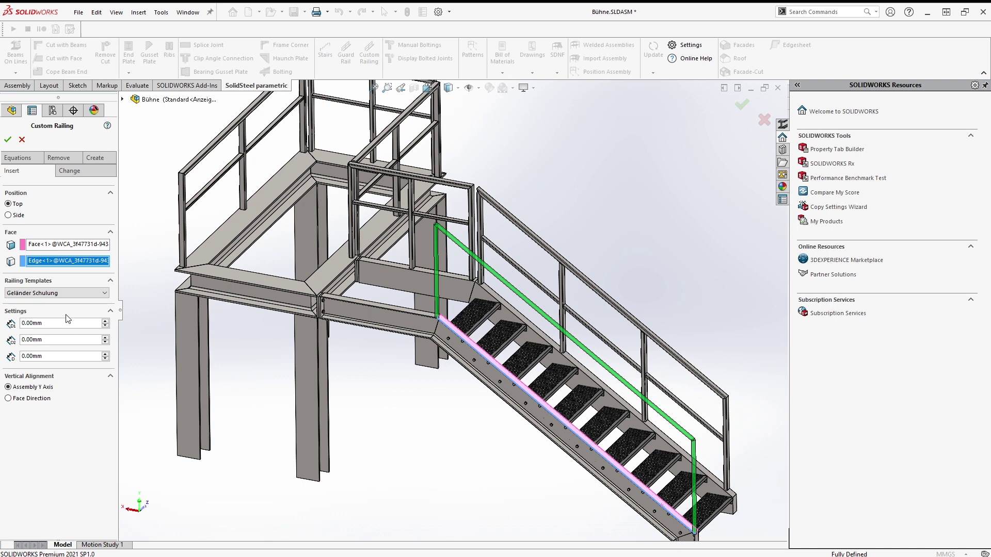
pyautogui.click(65, 293)
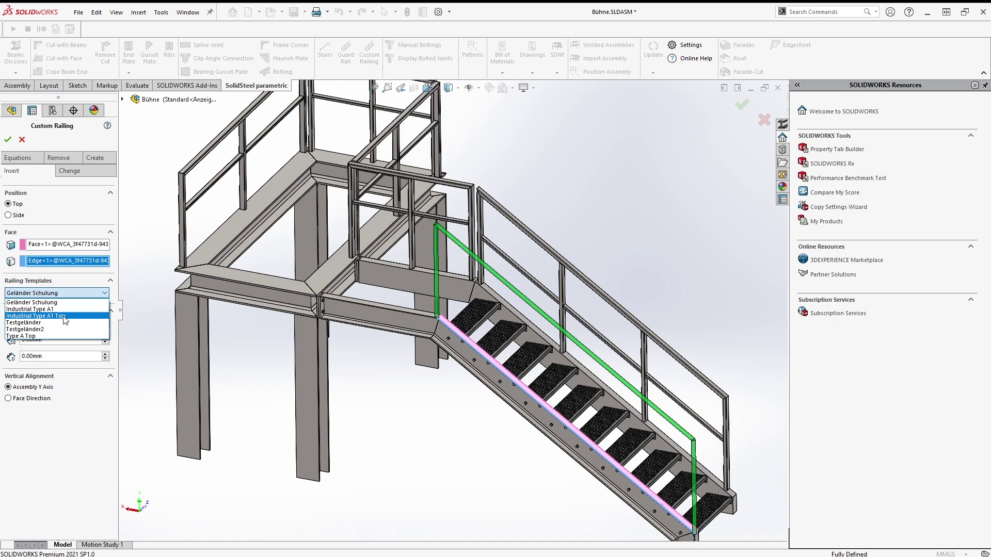
# Use the Industrial Type A1 Top template with offsets -100, -50 and 40 mm, and create the railing
pyautogui.click(61, 317)
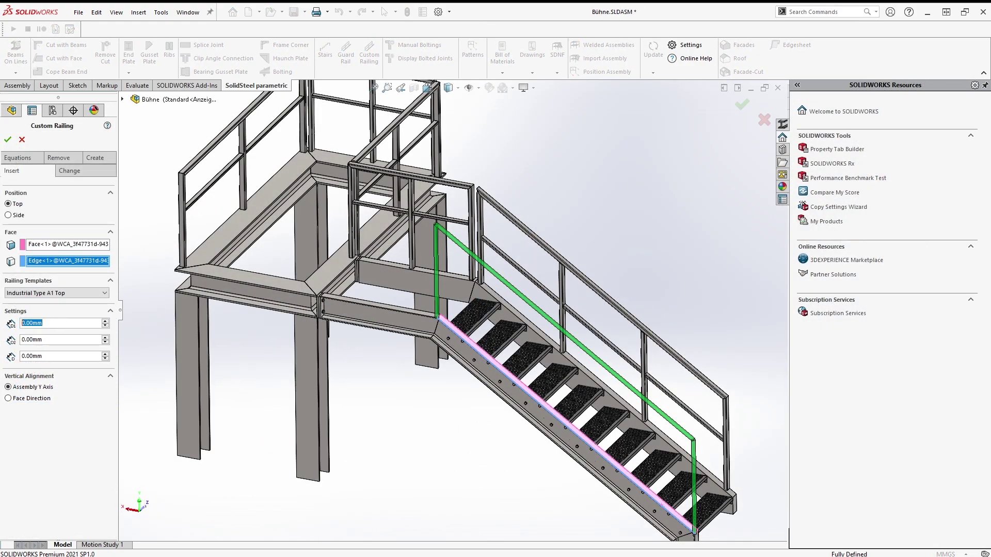
pyautogui.write('-100')
pyautogui.press('Return')
pyautogui.press('Tab')
pyautogui.write('50')
pyautogui.press('Return')
pyautogui.write('-50')
pyautogui.press('Return')
pyautogui.press('Tab')
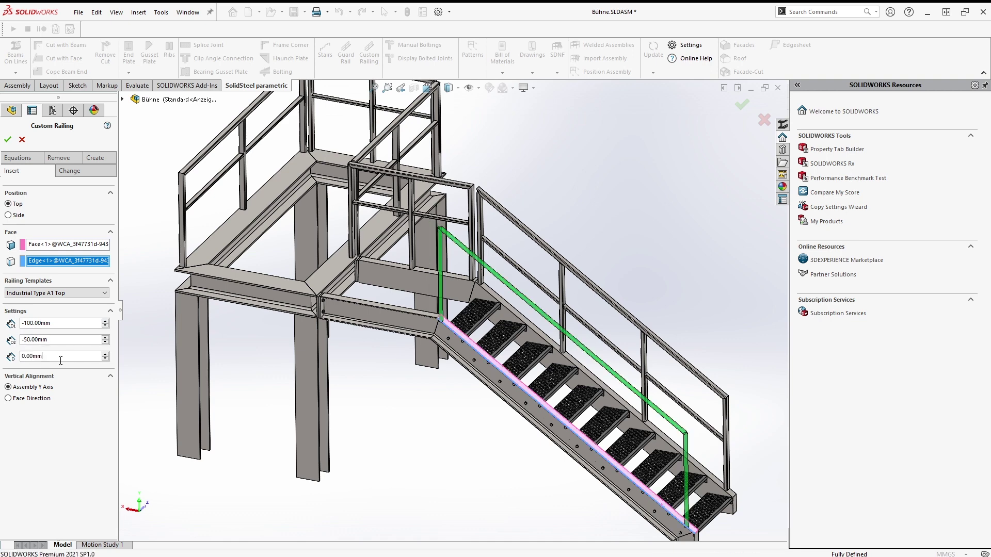
pyautogui.write('40')
pyautogui.press('Return')
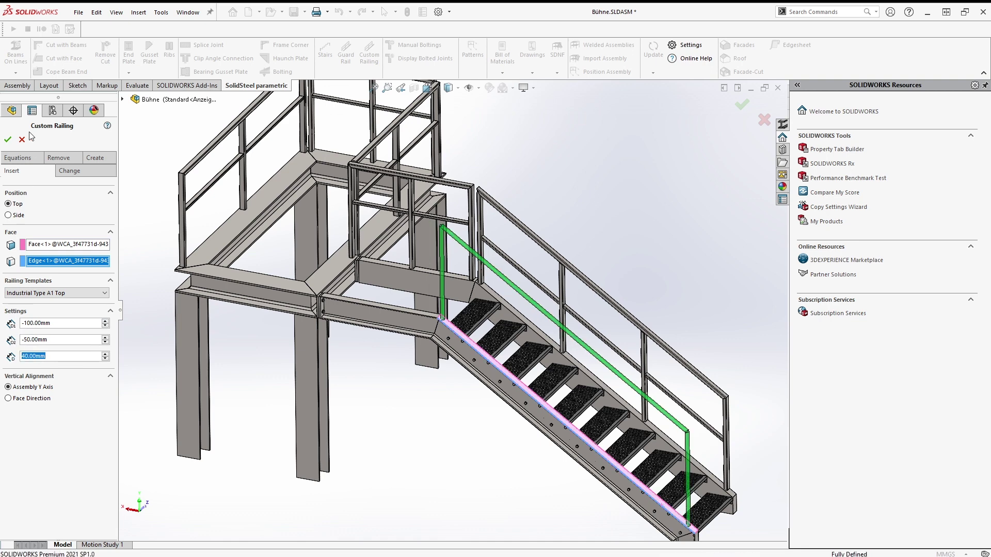
pyautogui.click(8, 140)
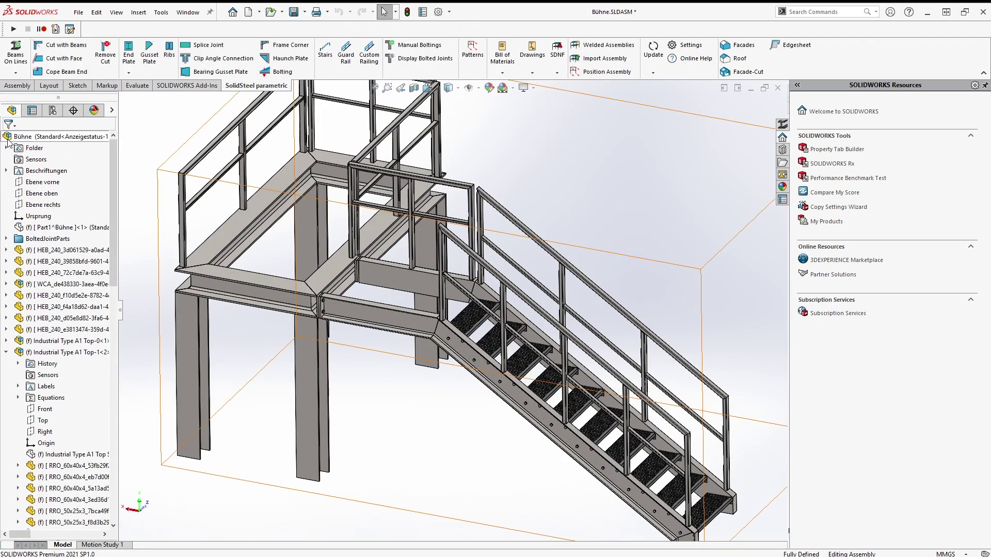
# Set the new stair railing's PostCount equation to 5
pyautogui.click(377, 66)
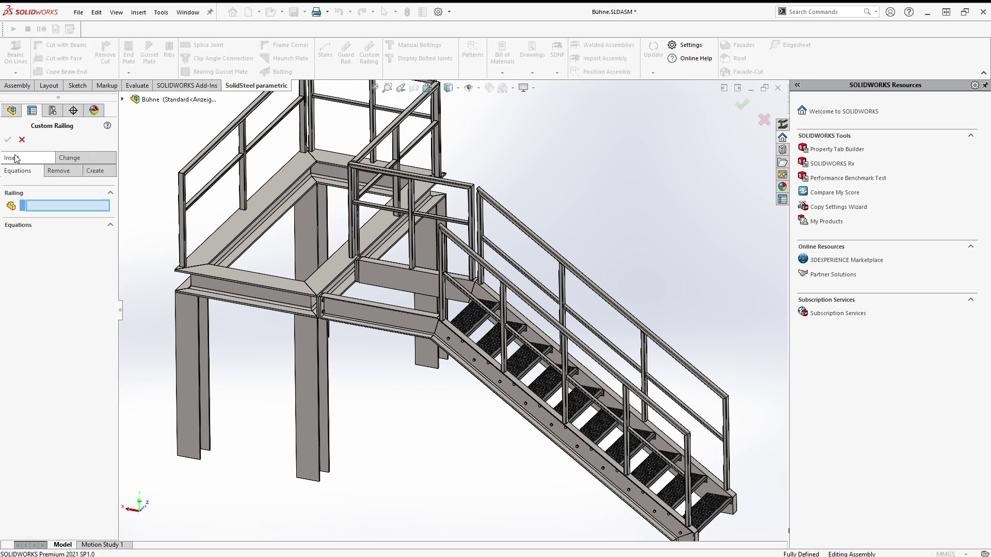
pyautogui.click(471, 257)
pyautogui.click(61, 266)
pyautogui.write('5')
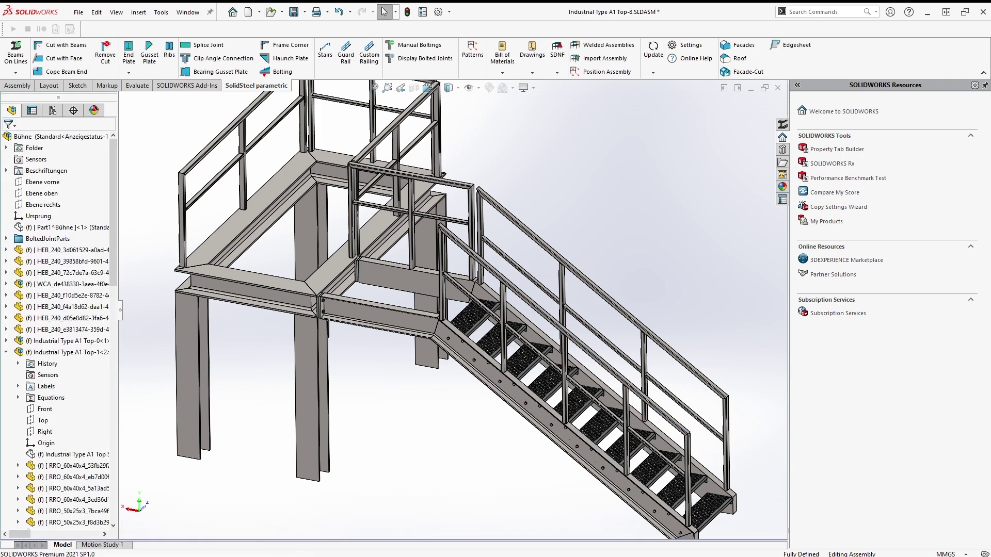
pyautogui.press('Return')
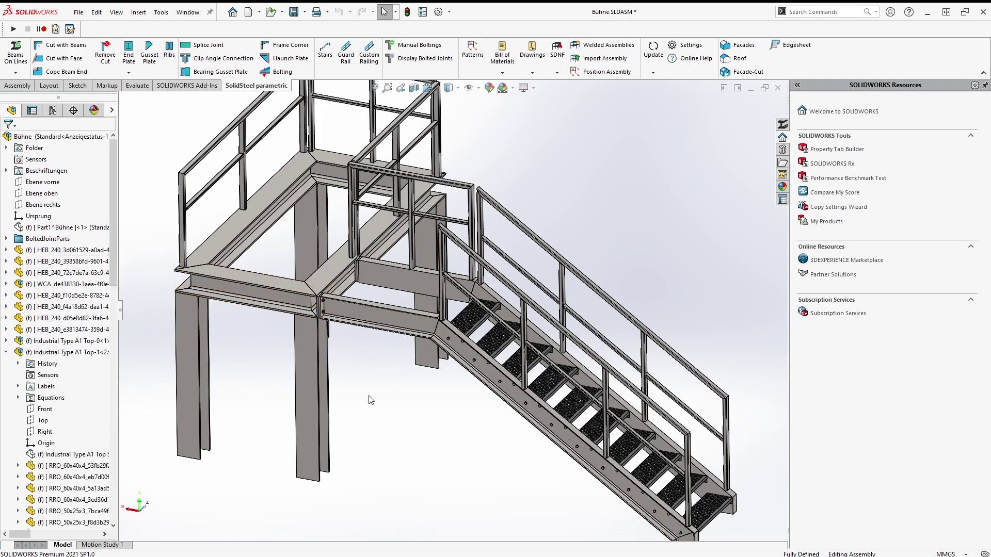
pyautogui.keyDown('ctrl'); pyautogui.moveTo(320, 392); pyautogui.dragTo(368, 396, button='middle'); pyautogui.keyUp('ctrl')
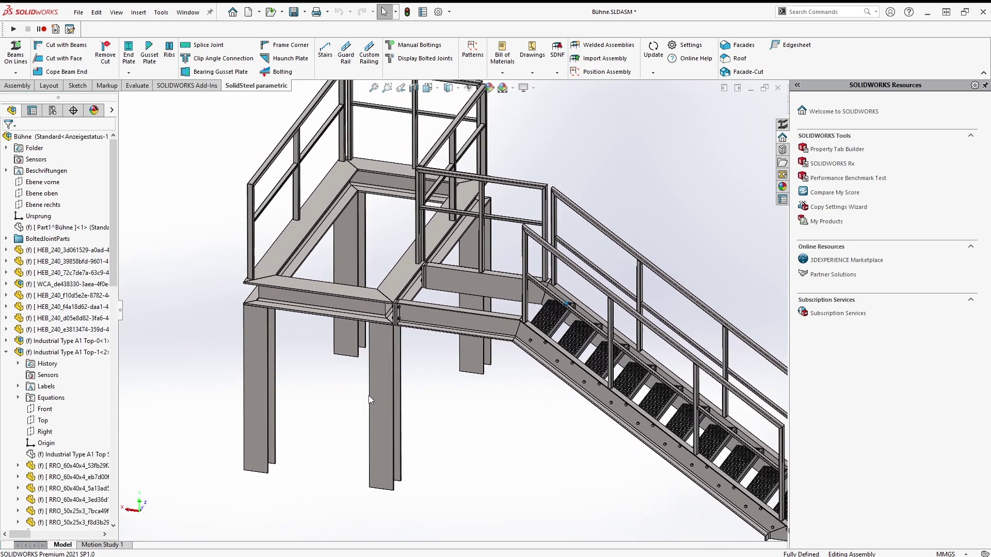
# Add an Industrial Type A1 Top railing on the platform deck with offsets 1200, -50 and 40 mm
pyautogui.click(372, 66)
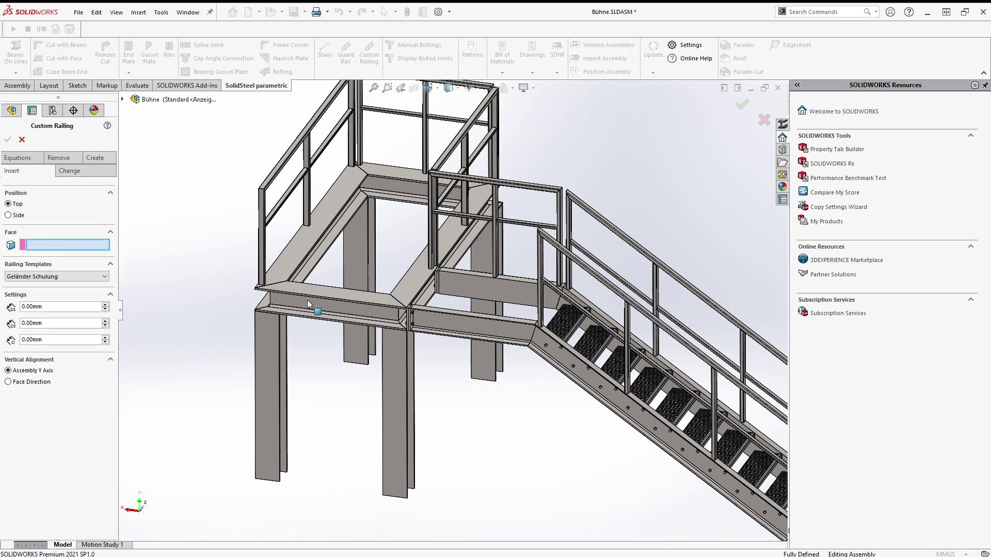
pyautogui.click(330, 299)
pyautogui.click(71, 294)
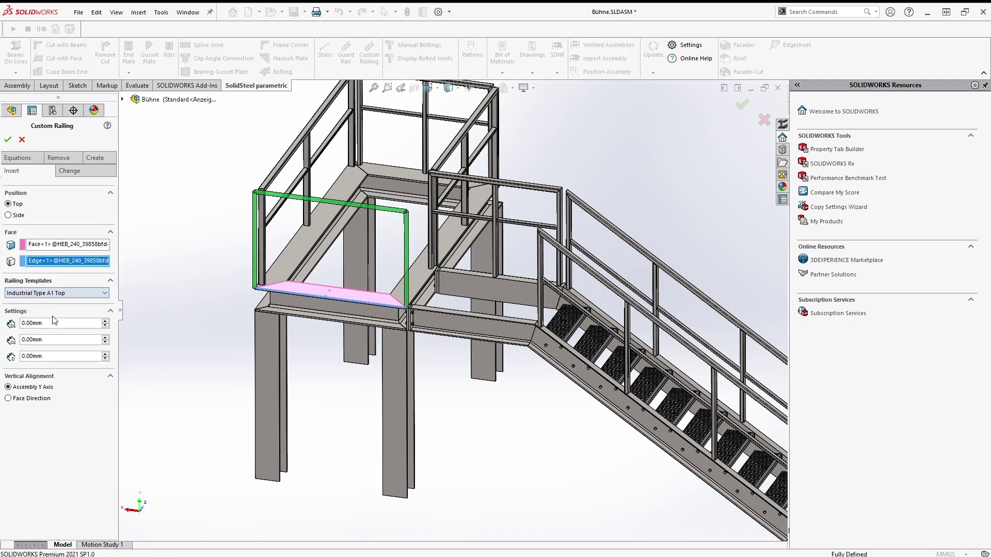
pyautogui.click(64, 324)
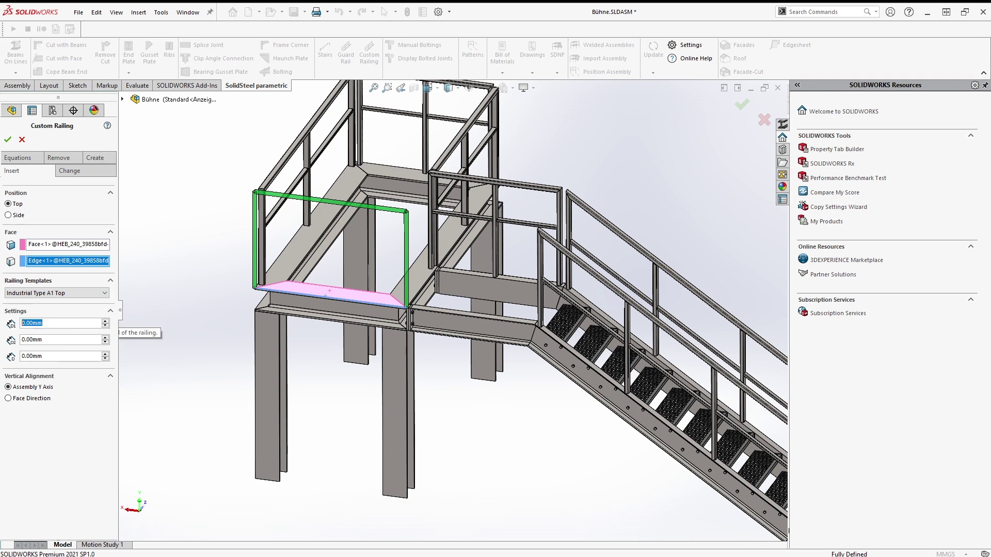
pyautogui.write('1200')
pyautogui.press('Return')
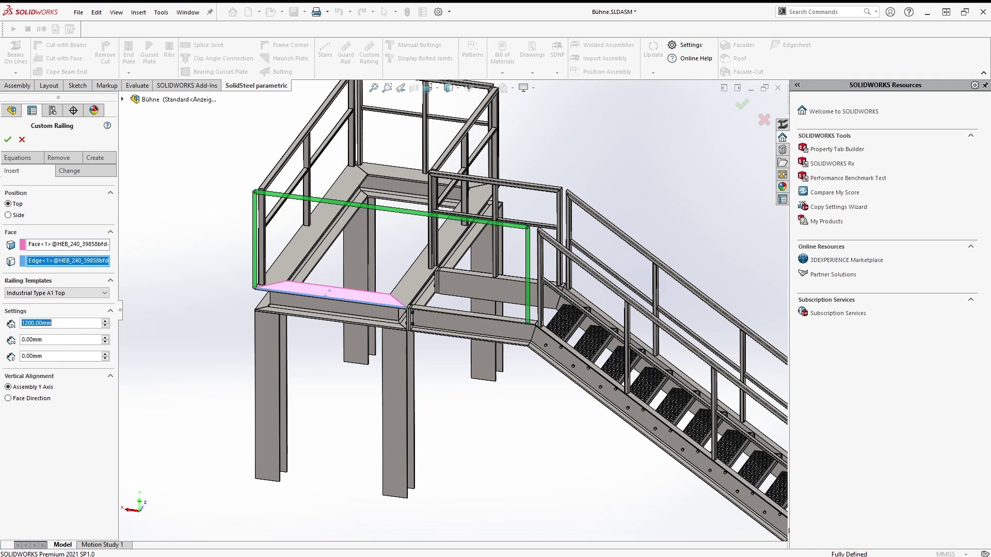
pyautogui.press('Tab')
pyautogui.write('-50')
pyautogui.press('Return')
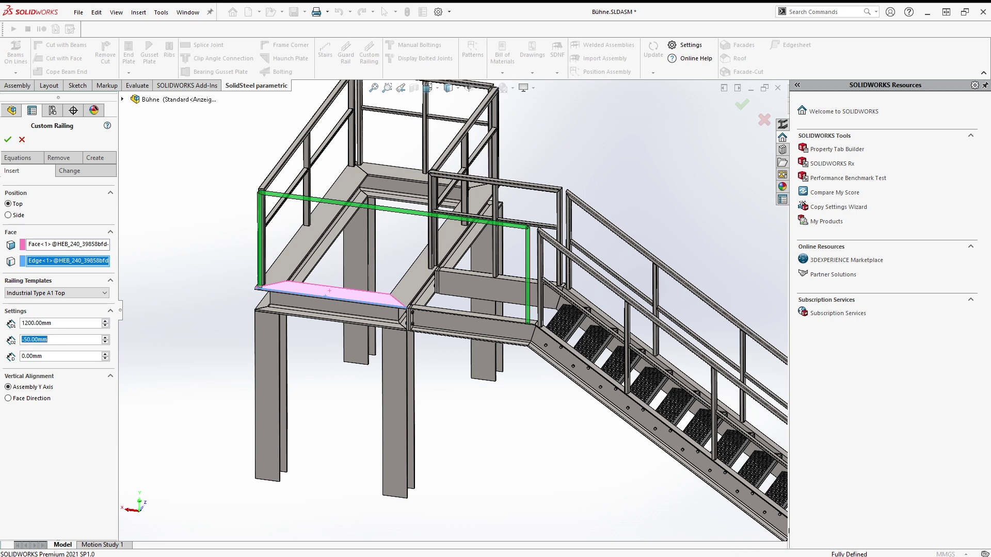
pyautogui.press('Tab')
pyautogui.write('40')
pyautogui.press('Return')
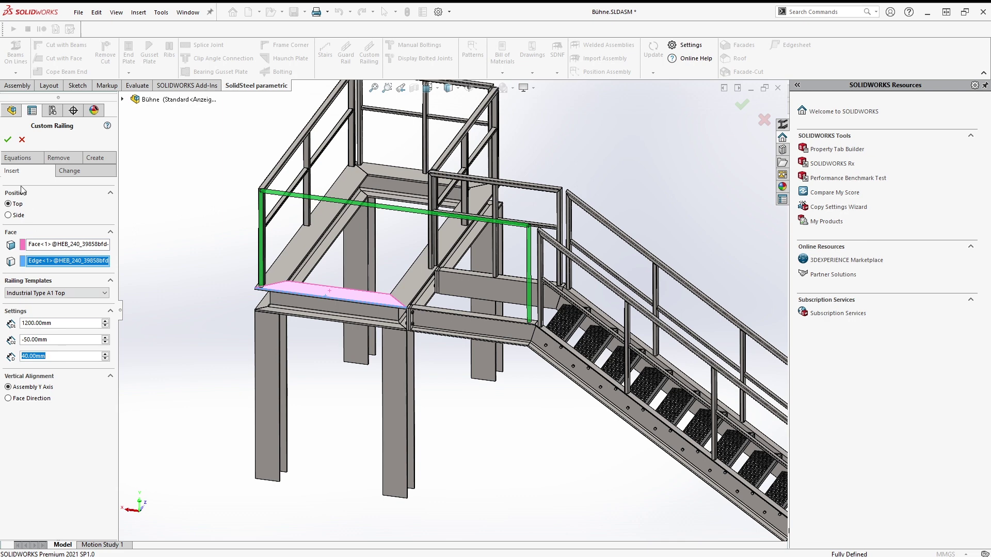
pyautogui.click(8, 139)
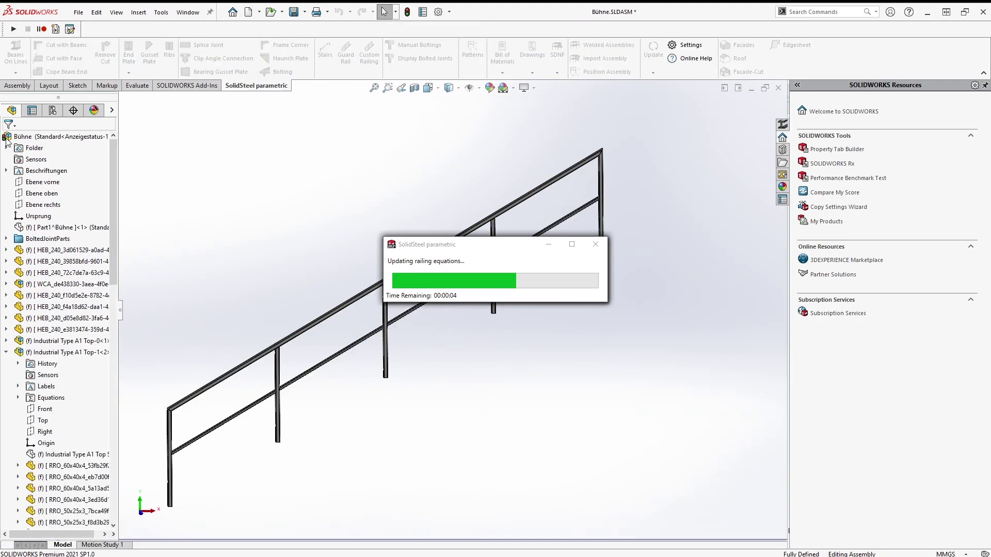
# Switch between front and isometric views to inspect the stair railings
pyautogui.hotkey('ctrl', '2')
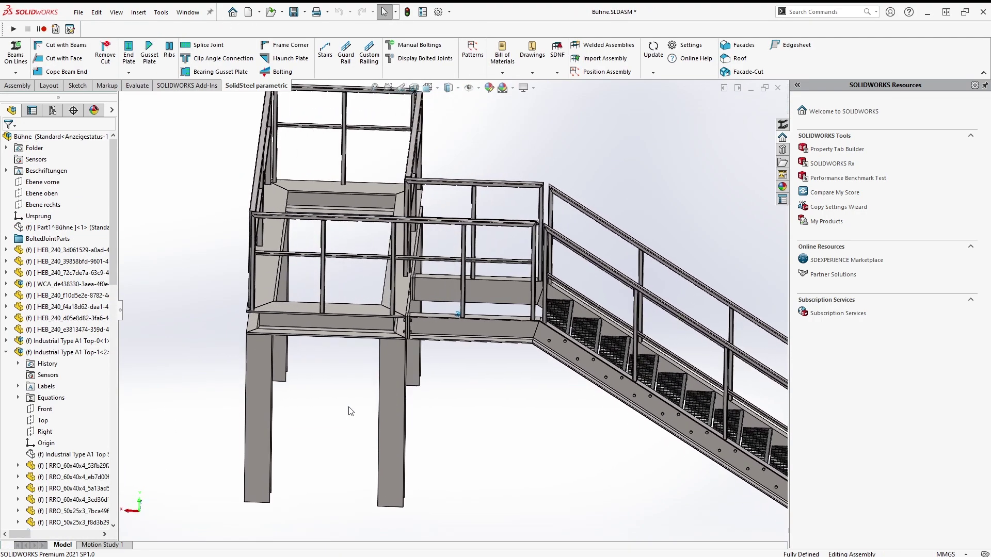
pyautogui.hotkey('ctrl', '7')
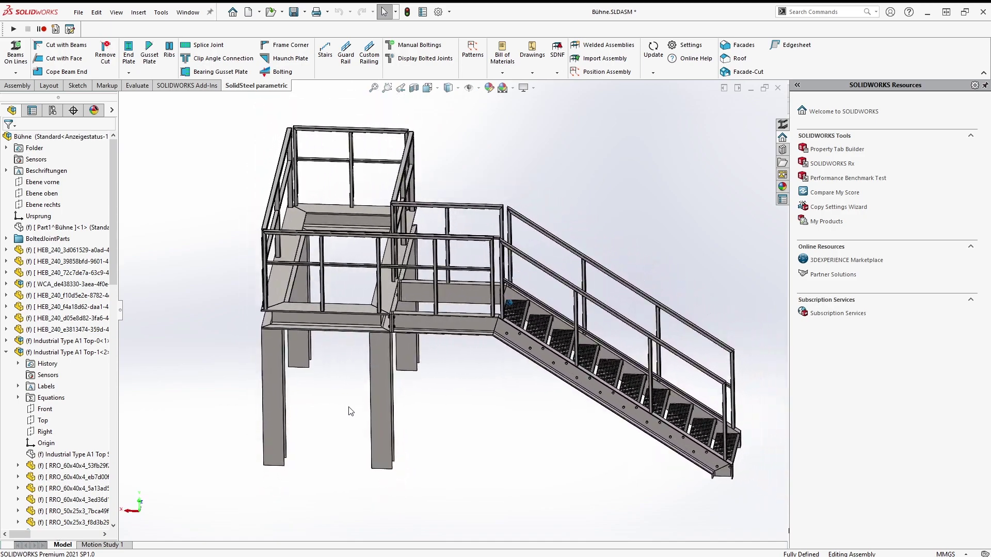
pyautogui.press('Left')
pyautogui.press('Left')
pyautogui.press('Left')
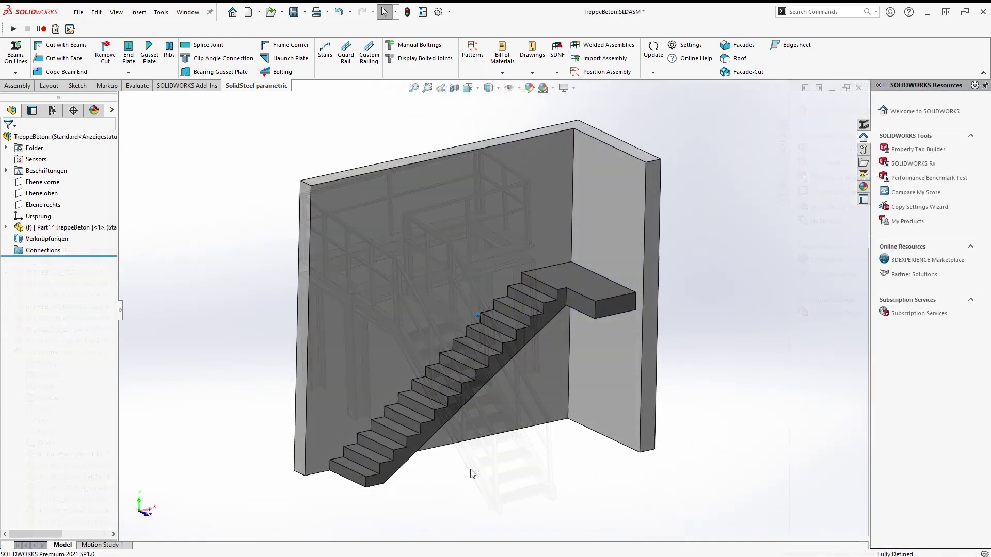
pyautogui.scroll(-5, 470, 473)
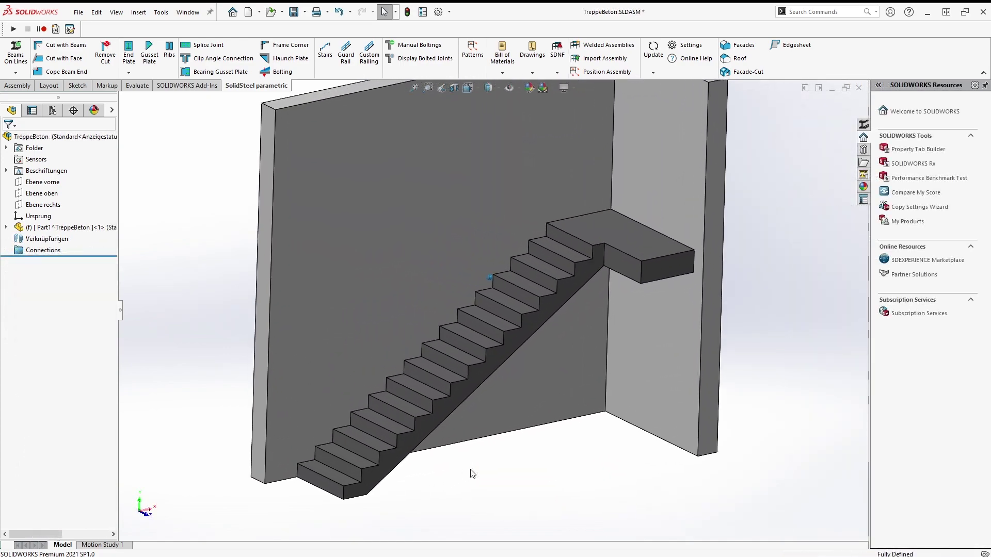
pyautogui.scroll(-1, 470, 474)
pyautogui.scroll(-1, 470, 473)
pyautogui.scroll(-1, 470, 473)
pyautogui.scroll(-1, 470, 473)
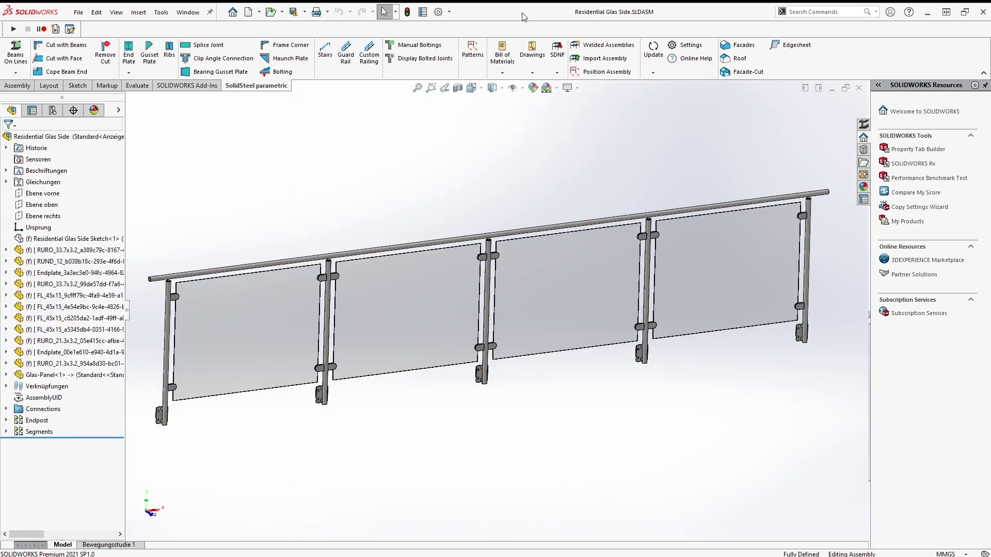
pyautogui.moveTo(485, 308); pyautogui.dragTo(523, 17, button='middle')
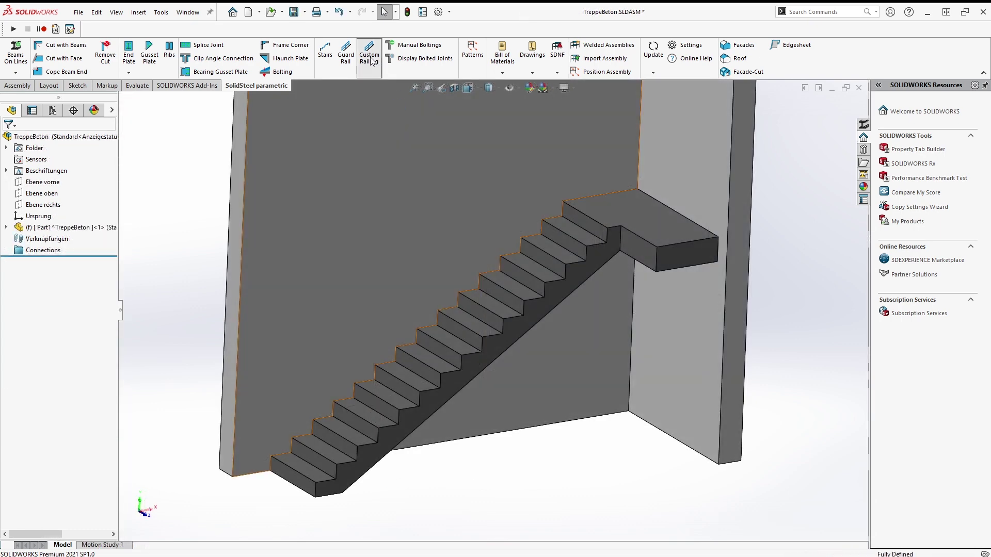
# Start a side-mounted Residential Glas Side railing on the concrete stair's side face and lower edge
pyautogui.click(371, 61)
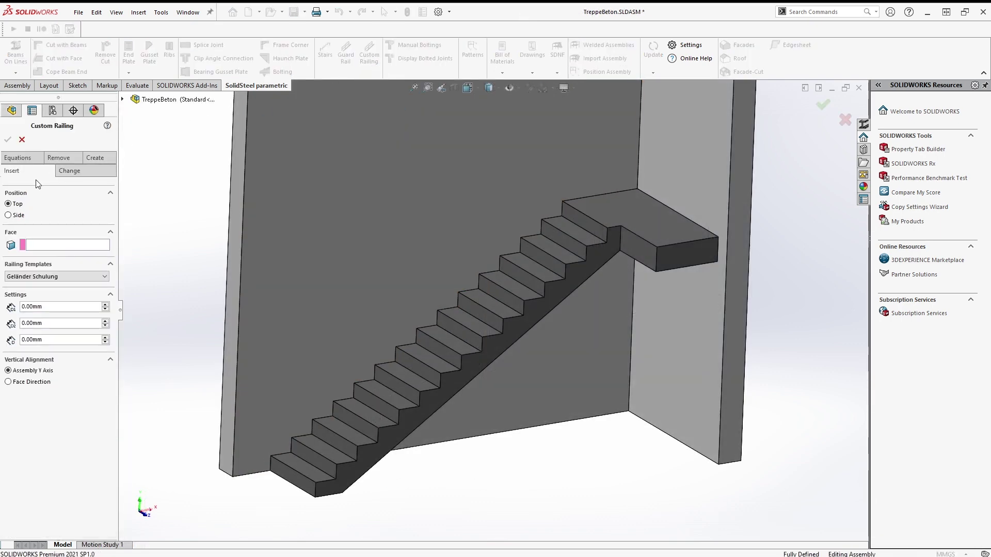
pyautogui.click(9, 216)
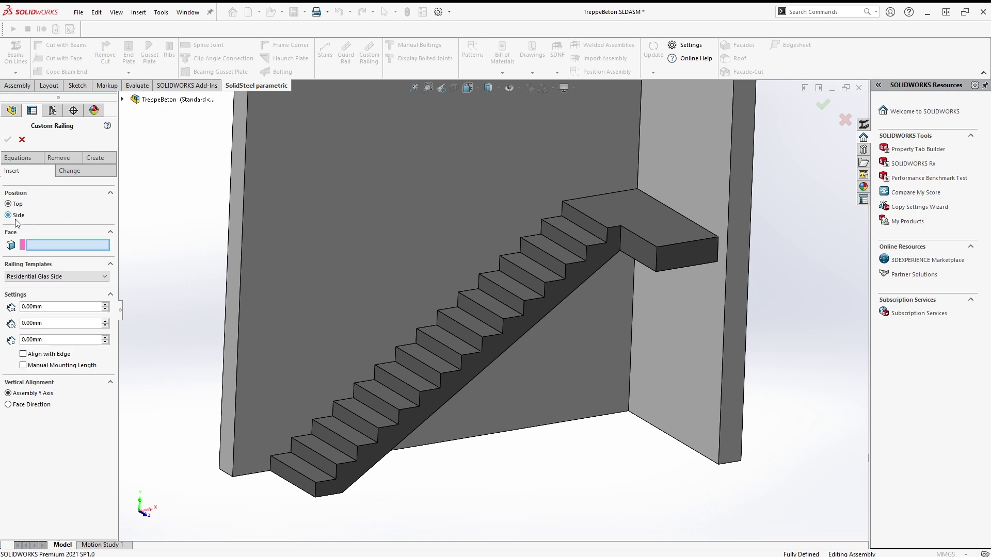
pyautogui.click(51, 277)
pyautogui.click(46, 287)
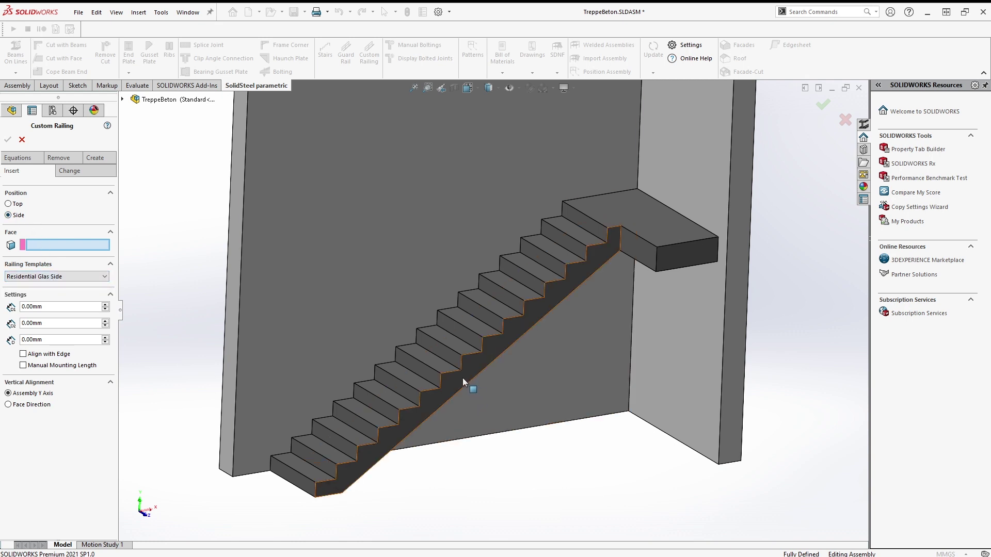
pyautogui.click(463, 391)
pyautogui.click(463, 391)
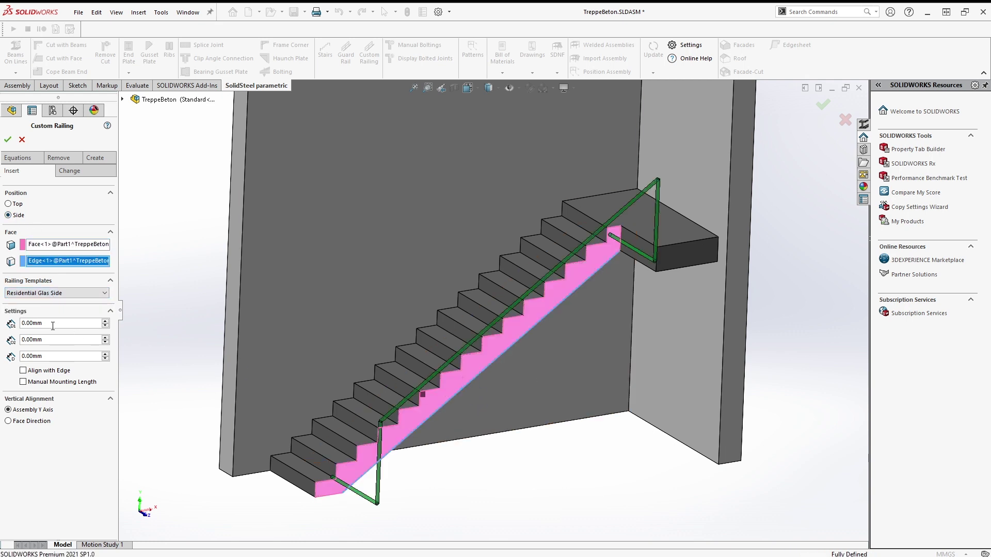
# Set offsets -150, -300 and 150 mm with zero mounting length, and create the glass railing
pyautogui.write('150')
pyautogui.press('Return')
pyautogui.click(61, 336)
pyautogui.write('-300')
pyautogui.press('Return')
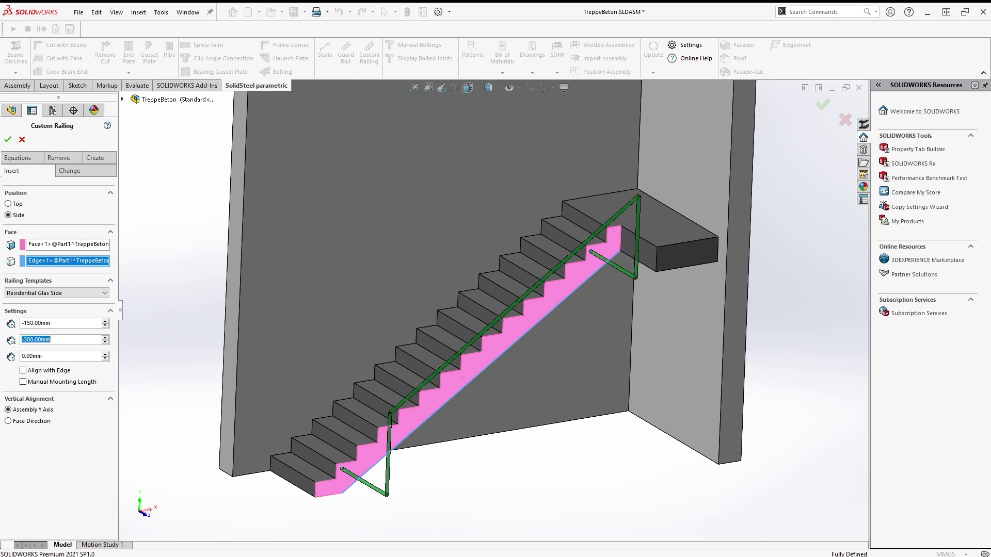
pyautogui.click(61, 356)
pyautogui.write('150')
pyautogui.press('Return')
pyautogui.click(41, 371)
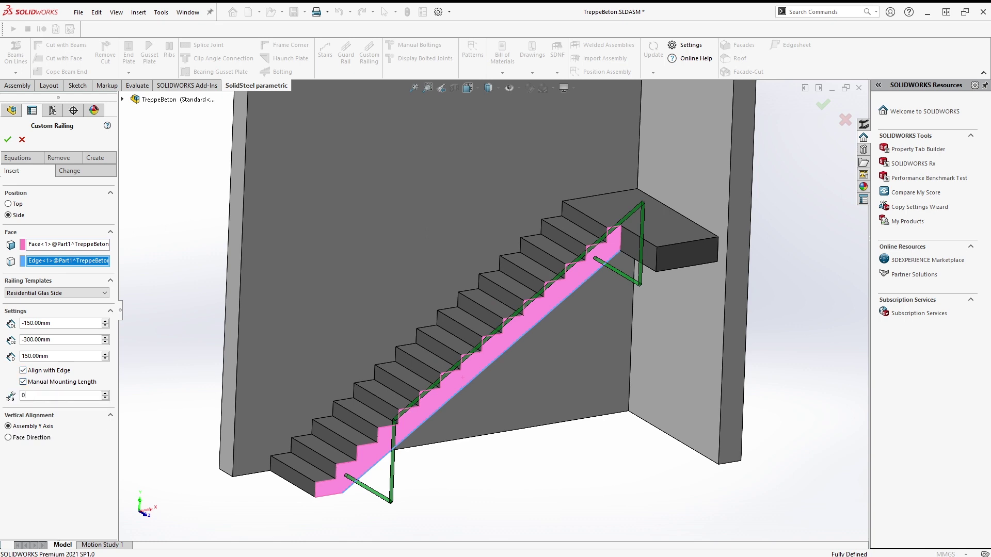
pyautogui.press('Return')
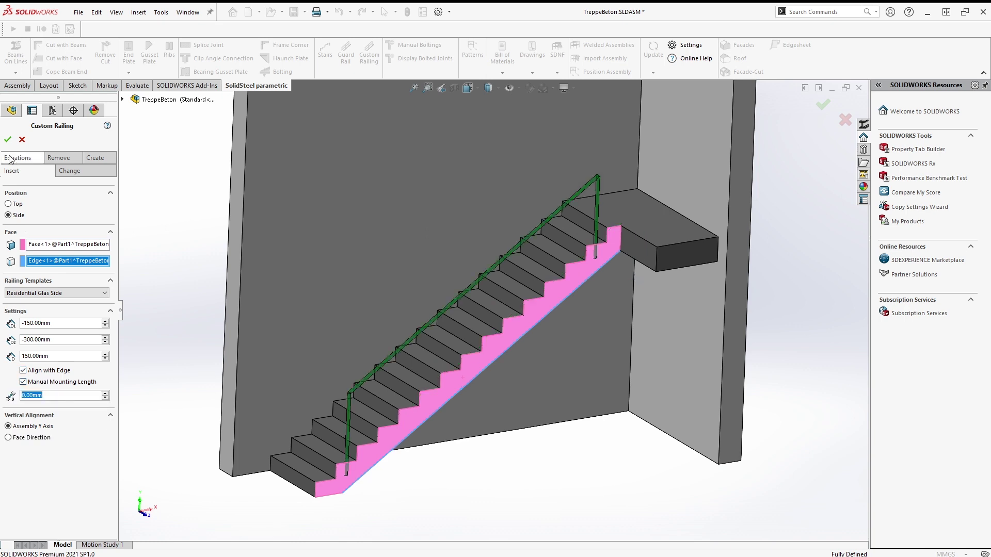
pyautogui.click(8, 139)
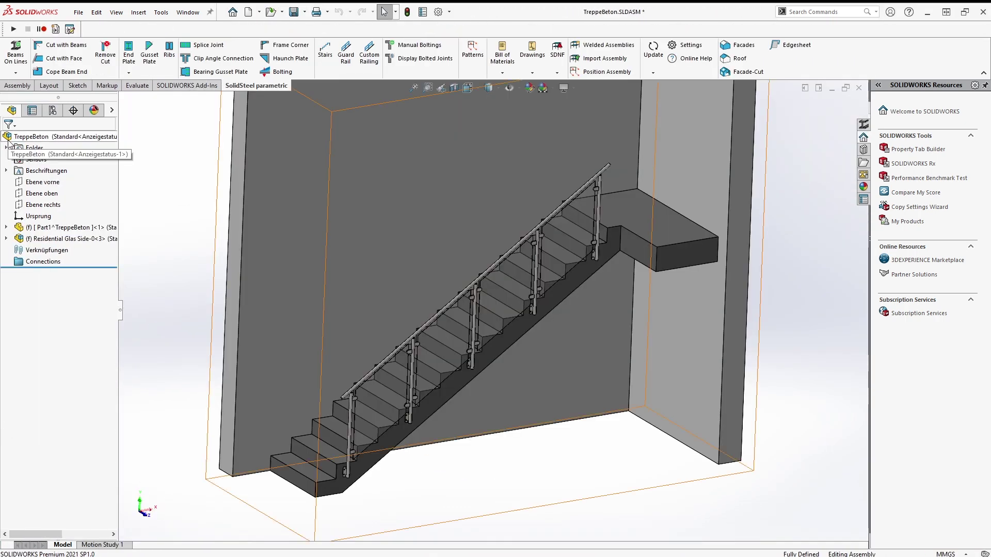
pyautogui.scroll(-5, 139, 266)
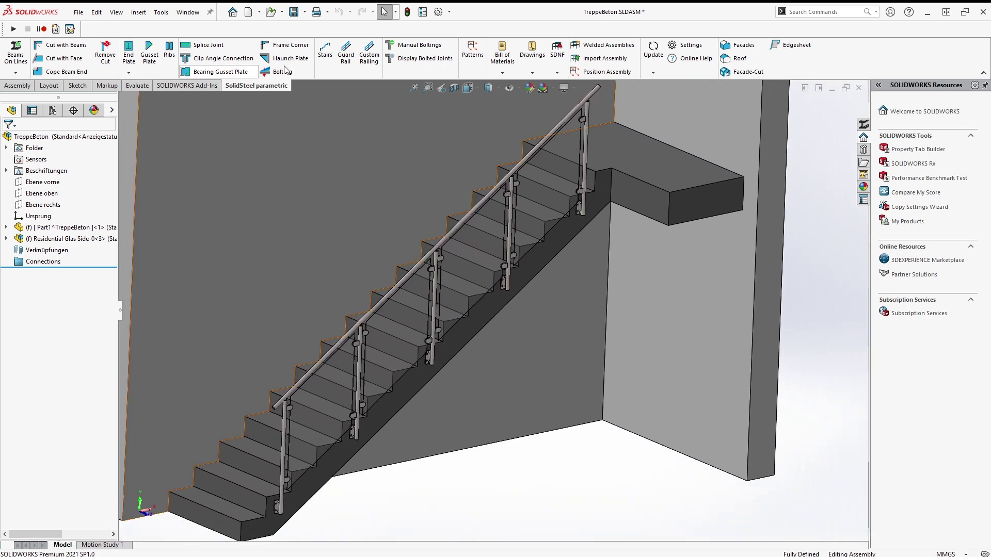
# Set the concrete stair glass railing's SegmentCount equation to 3
pyautogui.click(363, 72)
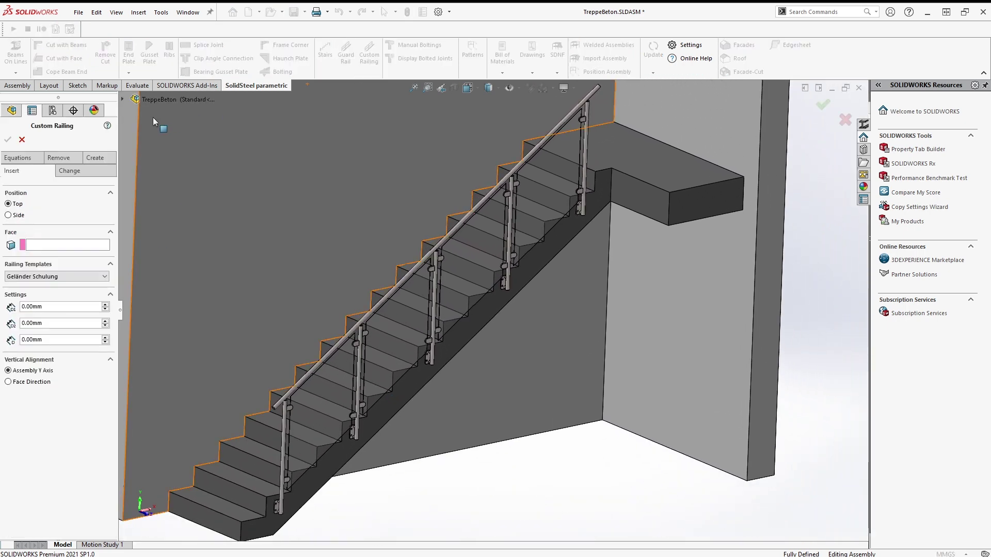
pyautogui.click(66, 172)
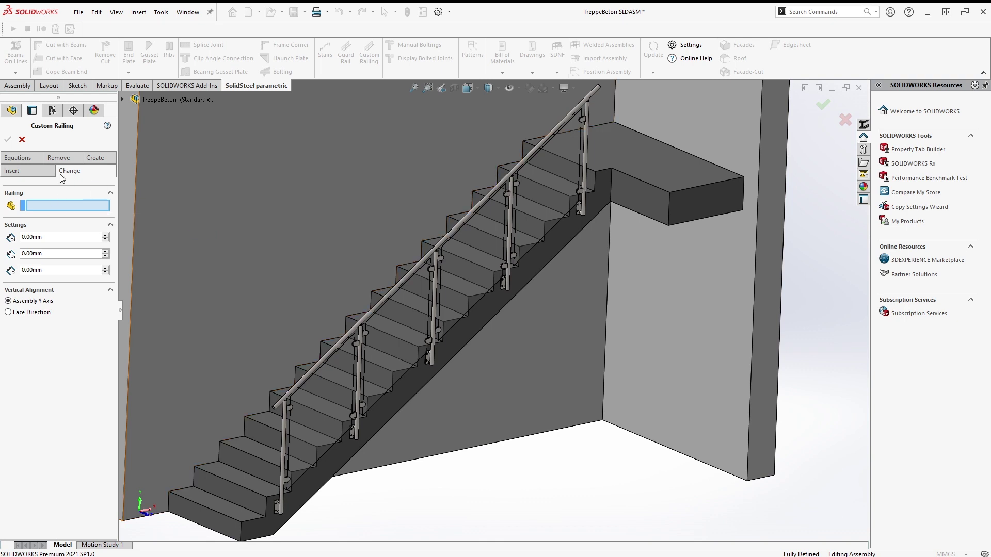
pyautogui.click(21, 158)
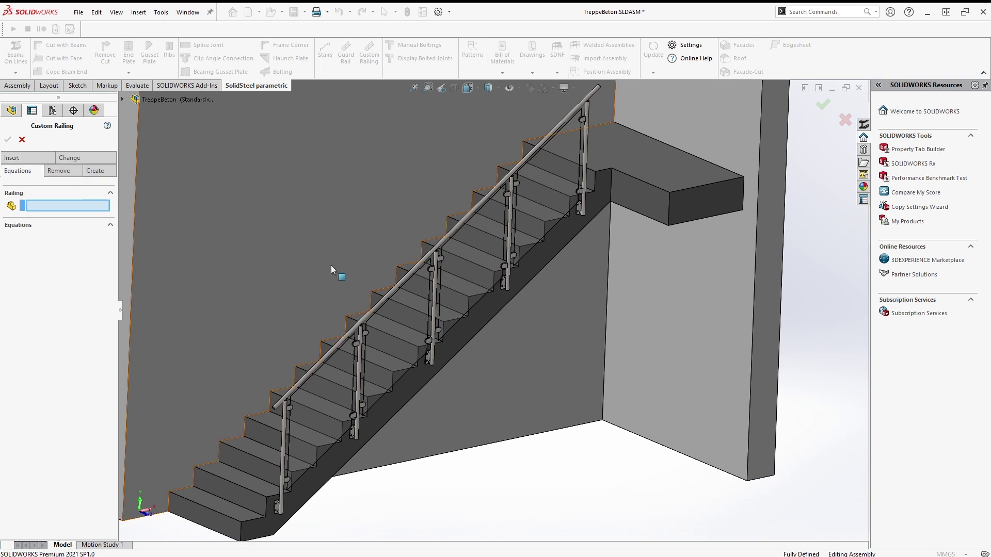
pyautogui.click(394, 290)
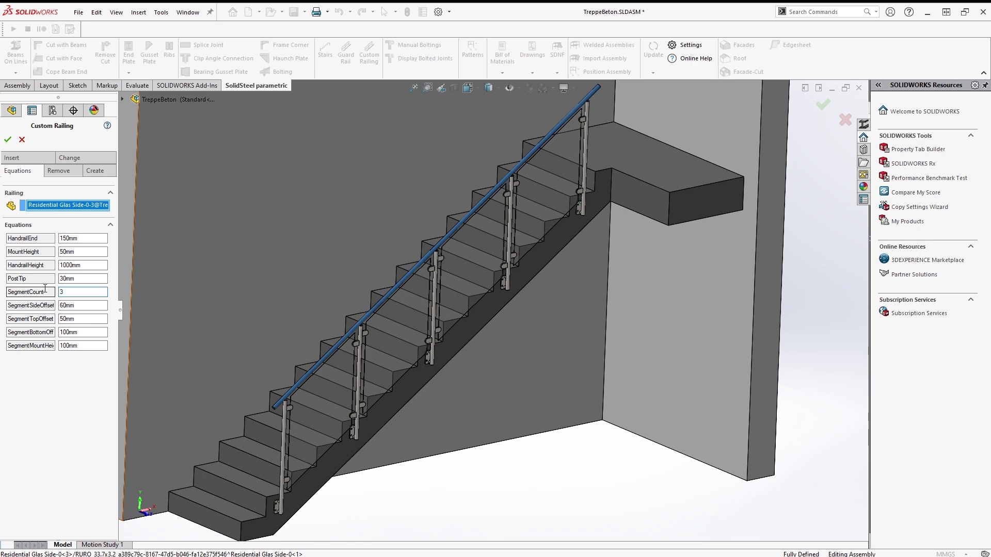
pyautogui.click(7, 141)
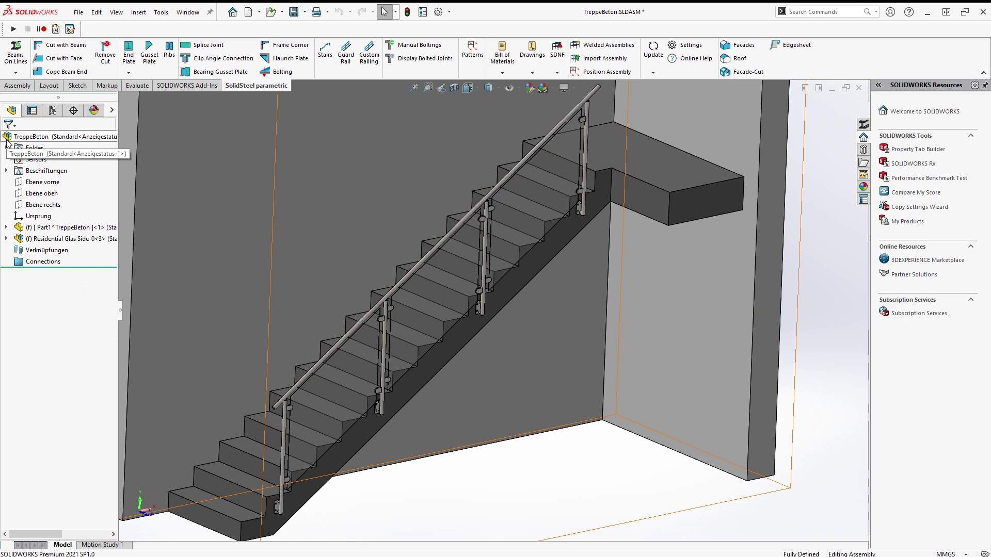
pyautogui.scroll(-2, 370, 518)
pyautogui.scroll(-2, 372, 517)
pyautogui.scroll(-2, 372, 517)
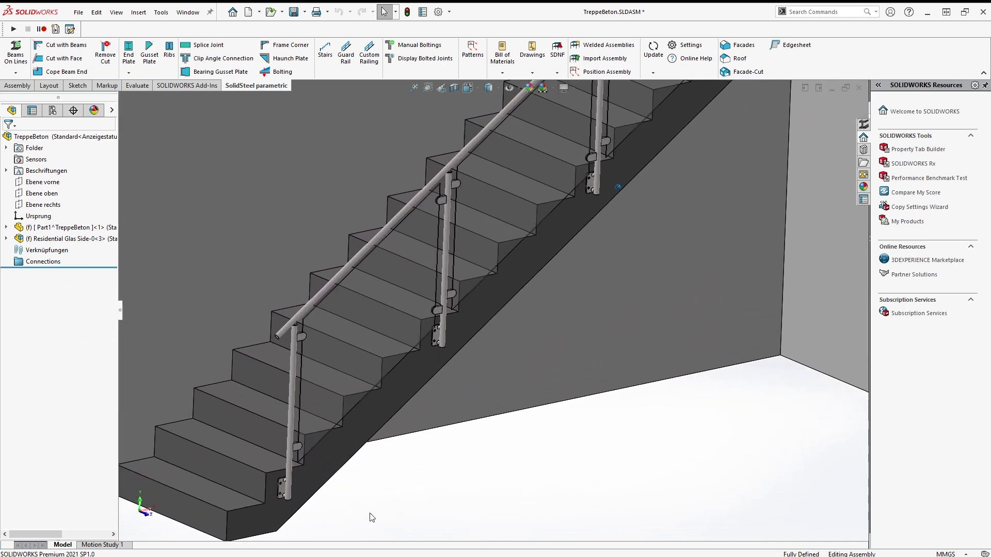
pyautogui.scroll(-2, 371, 517)
pyautogui.scroll(-1, 371, 517)
pyautogui.scroll(-2, 371, 517)
pyautogui.scroll(-2, 370, 517)
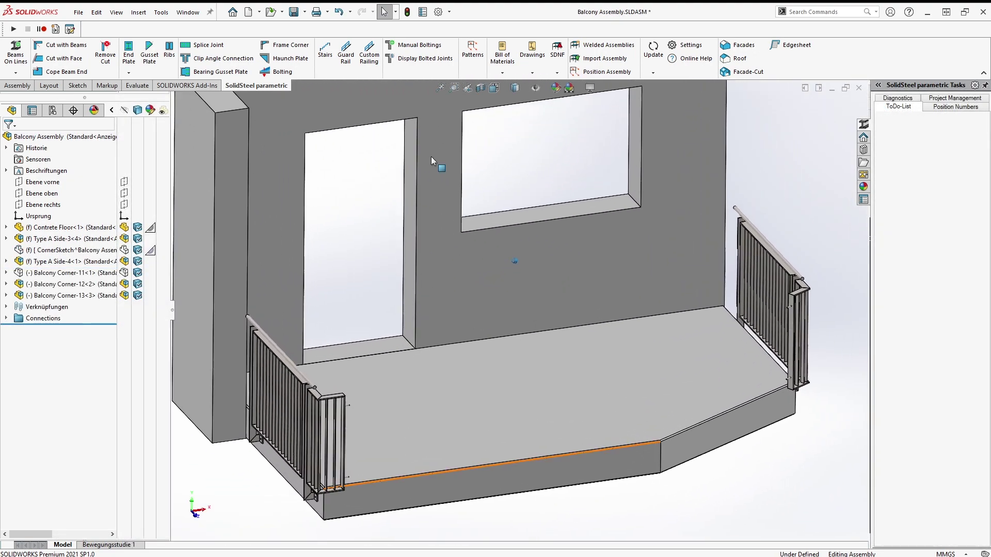
# Add a side-mounted Type A Side railing along the balcony floor's front face
pyautogui.click(369, 55)
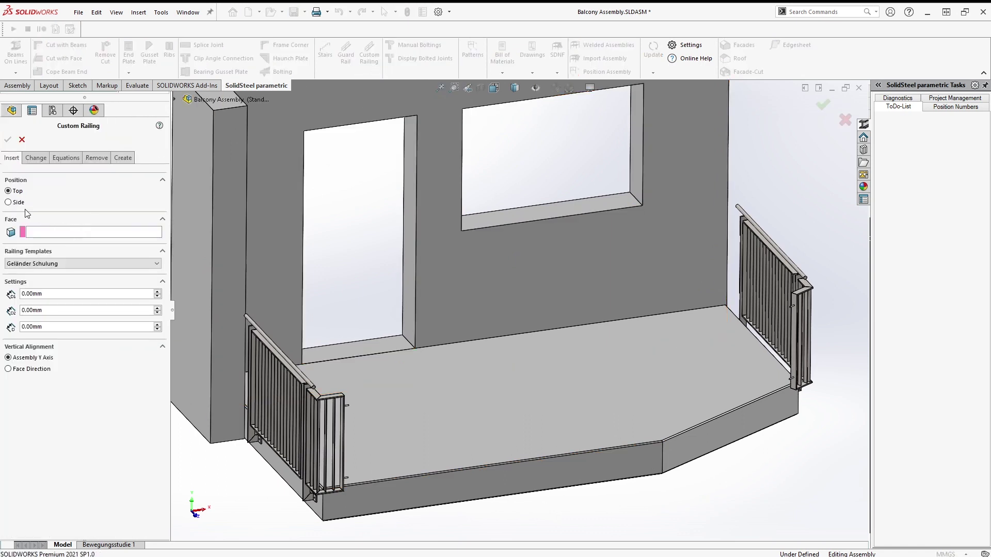
pyautogui.click(9, 202)
pyautogui.click(122, 260)
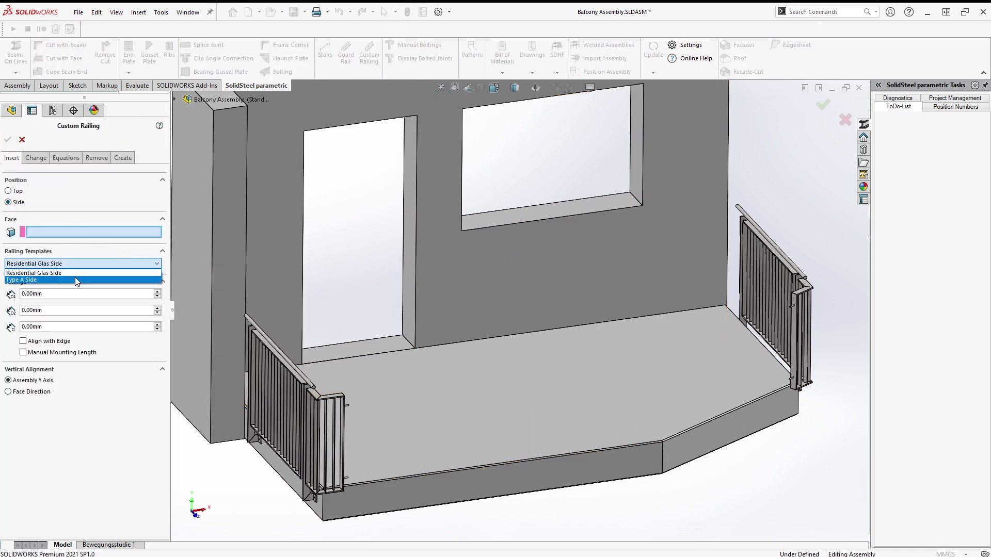
pyautogui.click(61, 281)
pyautogui.click(441, 496)
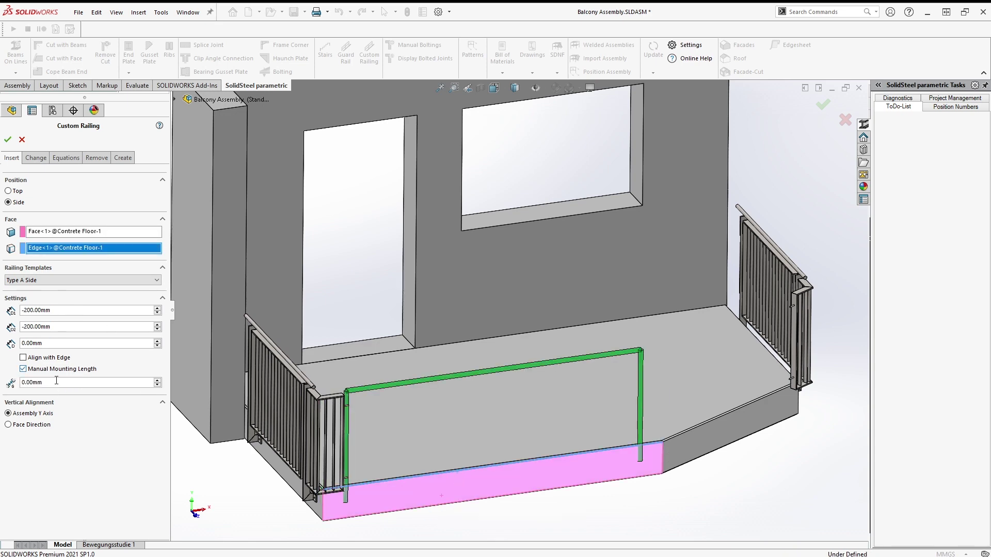
pyautogui.write('30')
pyautogui.click(7, 140)
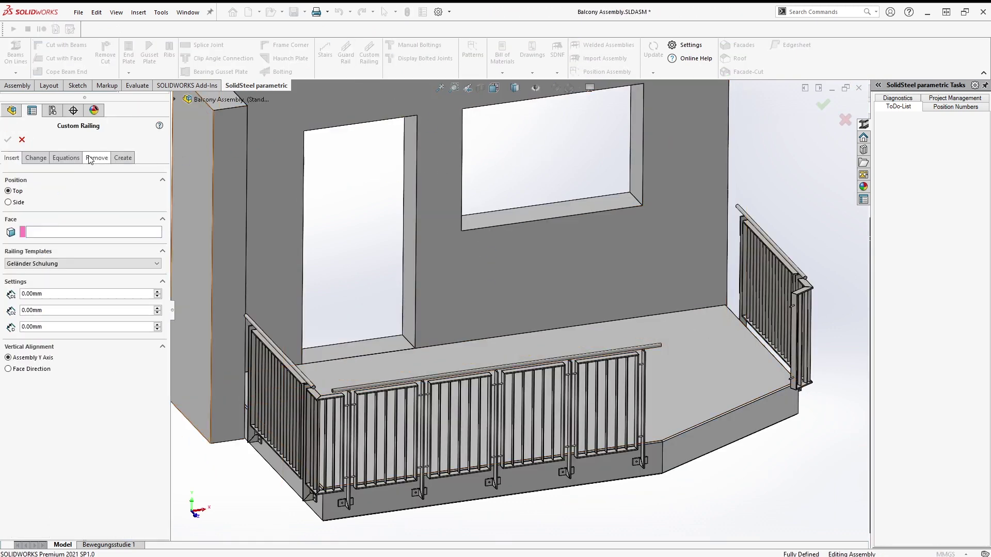
# Change the front railing's SegmentCount equation to 2
pyautogui.click(78, 158)
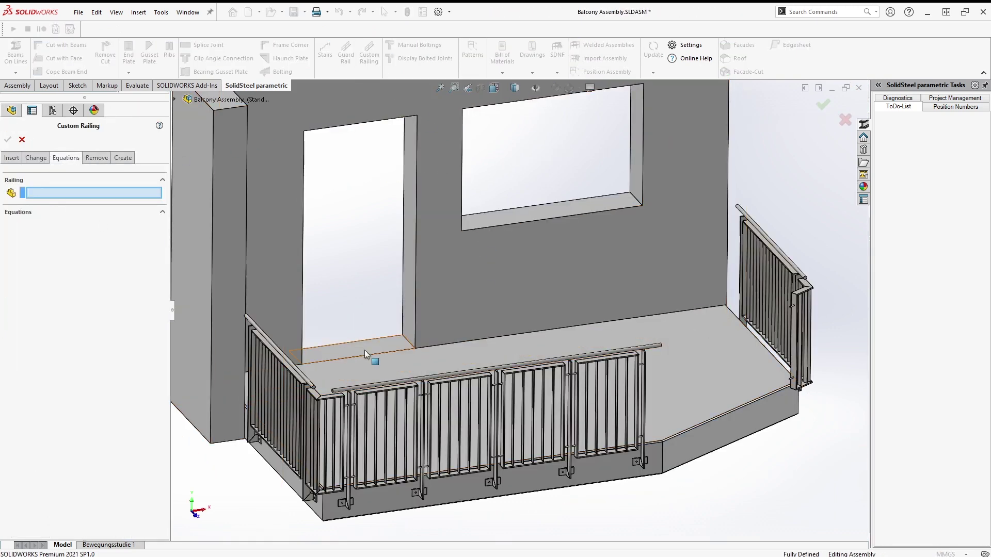
pyautogui.click(386, 388)
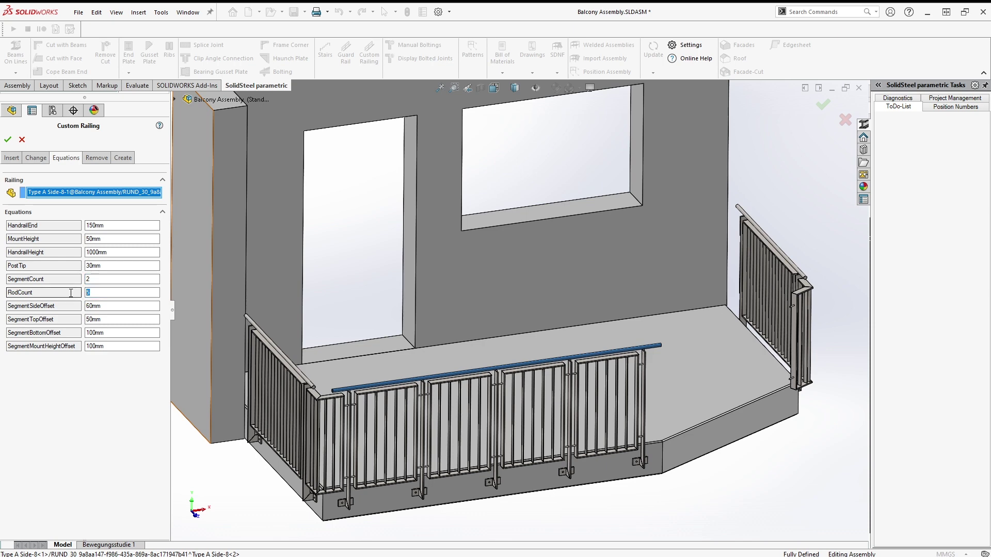
pyautogui.click(8, 139)
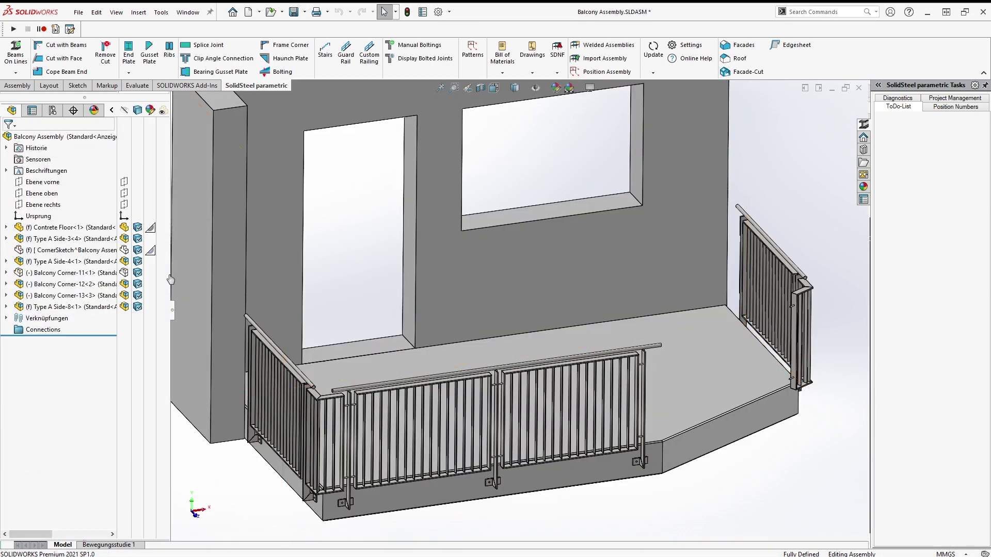
# Add a side-mounted Type A Side railing on the angled floor face and edge as a single segment
pyautogui.moveTo(543, 431); pyautogui.dragTo(543, 436, button='middle')
pyautogui.scroll(-3, 543, 433)
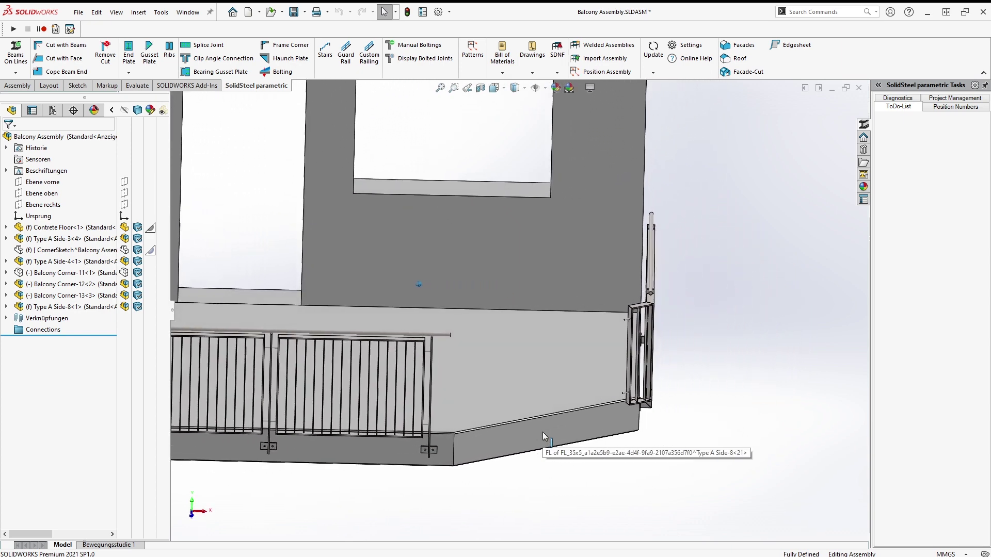
pyautogui.scroll(-3, 531, 423)
pyautogui.click(365, 61)
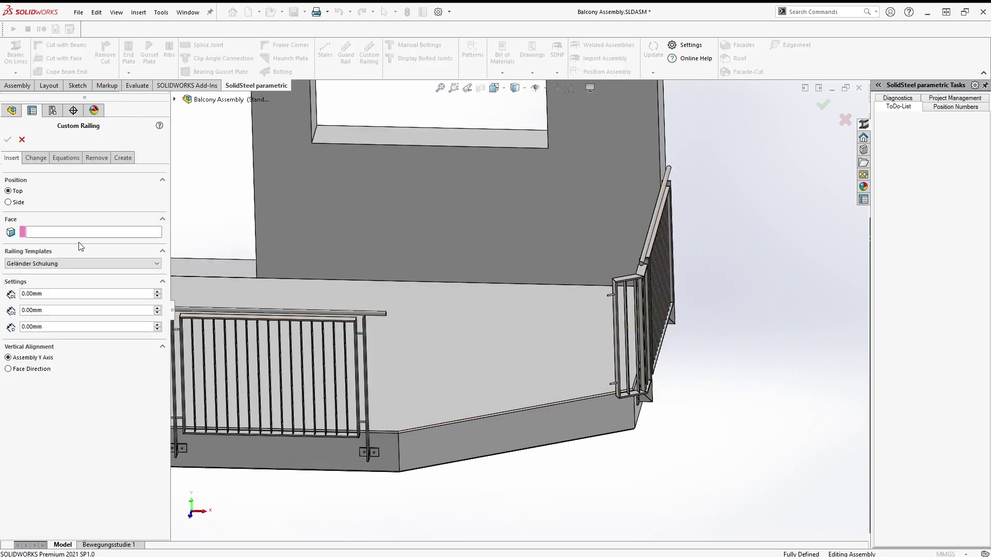
pyautogui.click(19, 202)
pyautogui.click(83, 264)
pyautogui.click(31, 275)
pyautogui.click(475, 436)
pyautogui.click(435, 433)
pyautogui.click(23, 369)
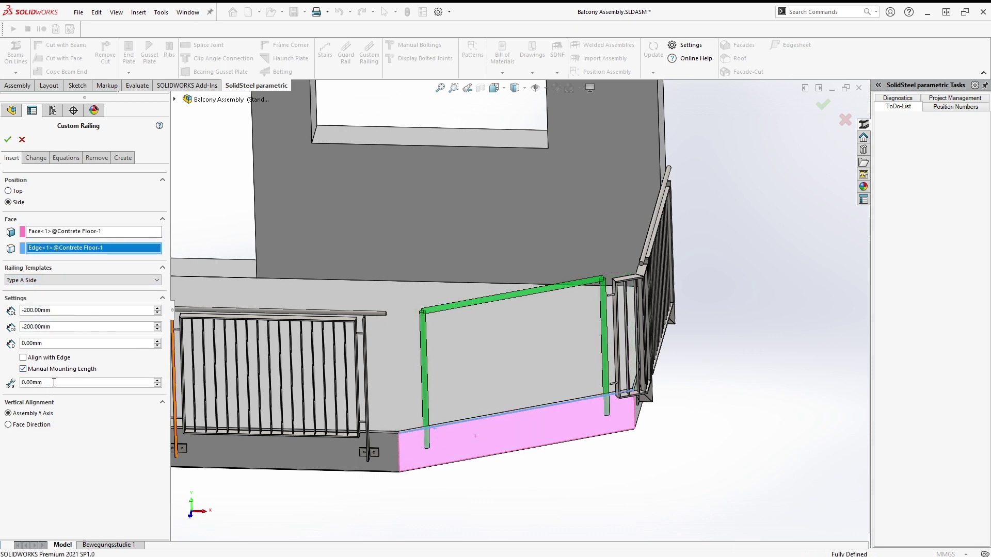
pyautogui.press('Return')
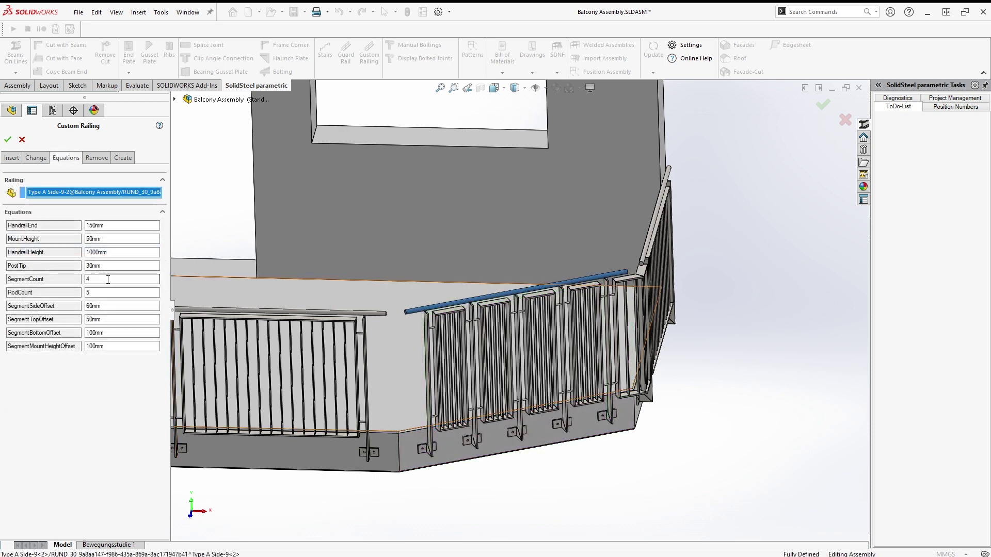
pyautogui.press('Return')
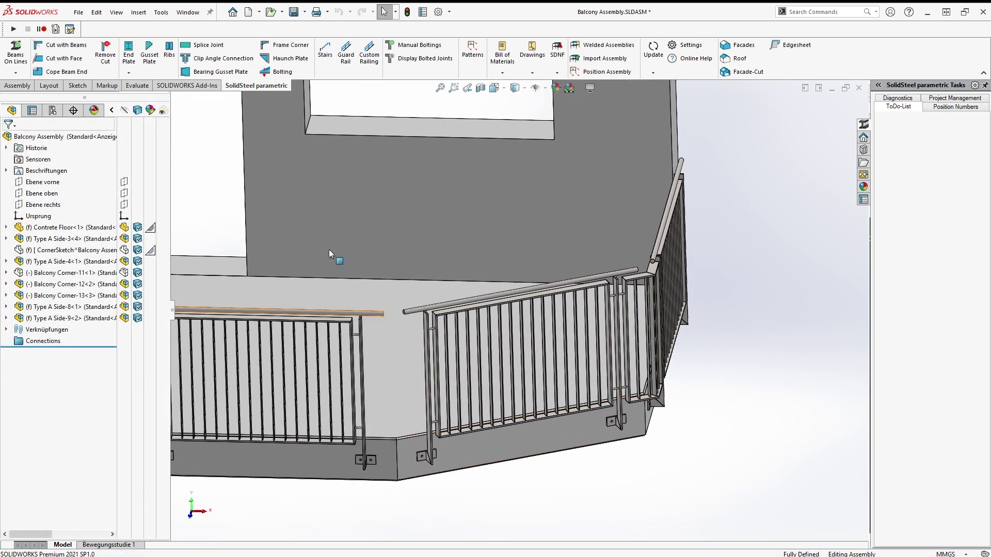
# Mitre the meeting handrails at two balcony corners using Cut with Beams
pyautogui.click(67, 47)
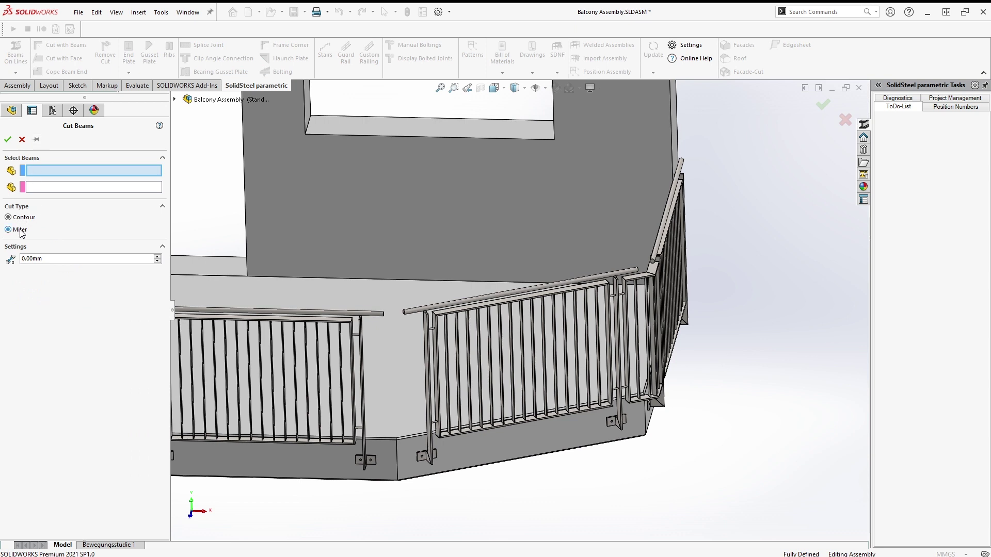
pyautogui.click(417, 314)
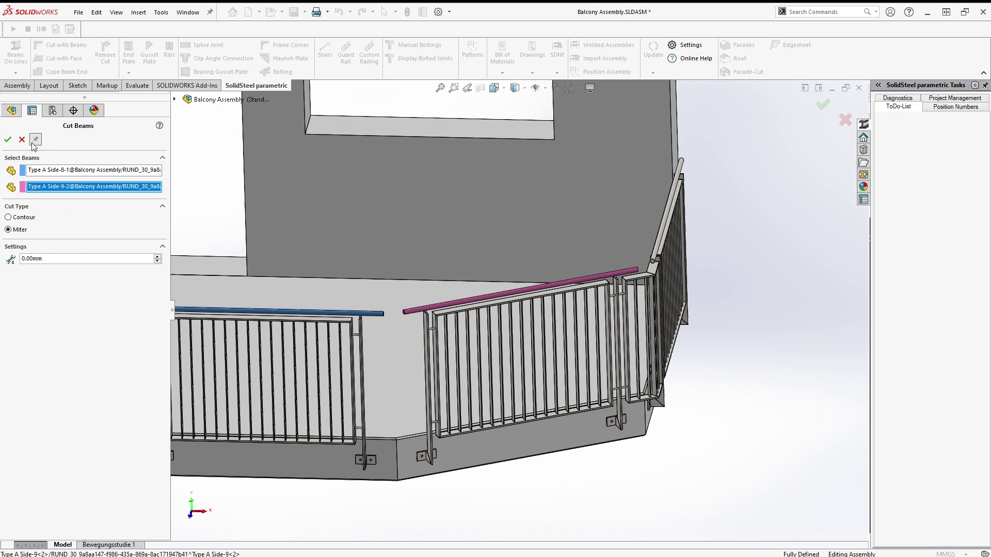
pyautogui.click(8, 139)
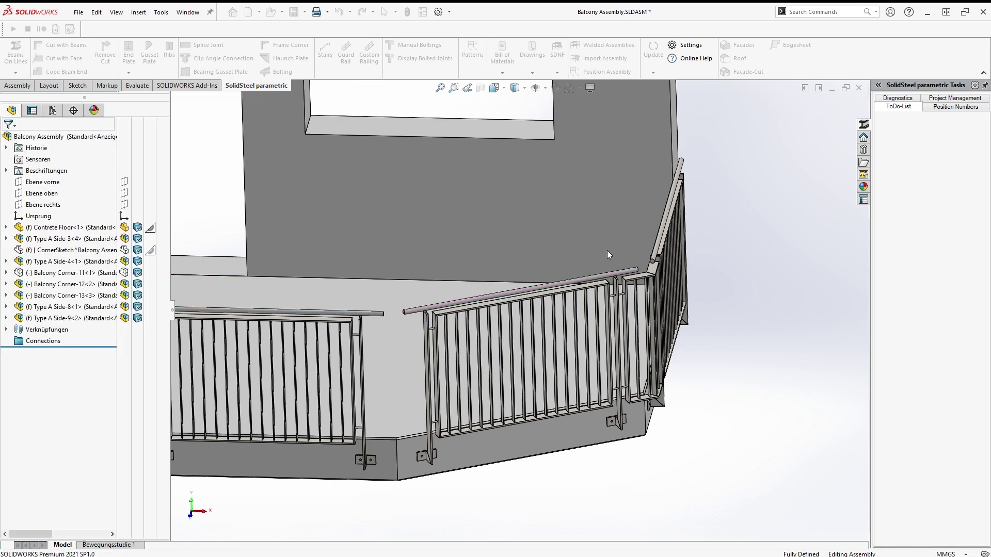
pyautogui.click(635, 270)
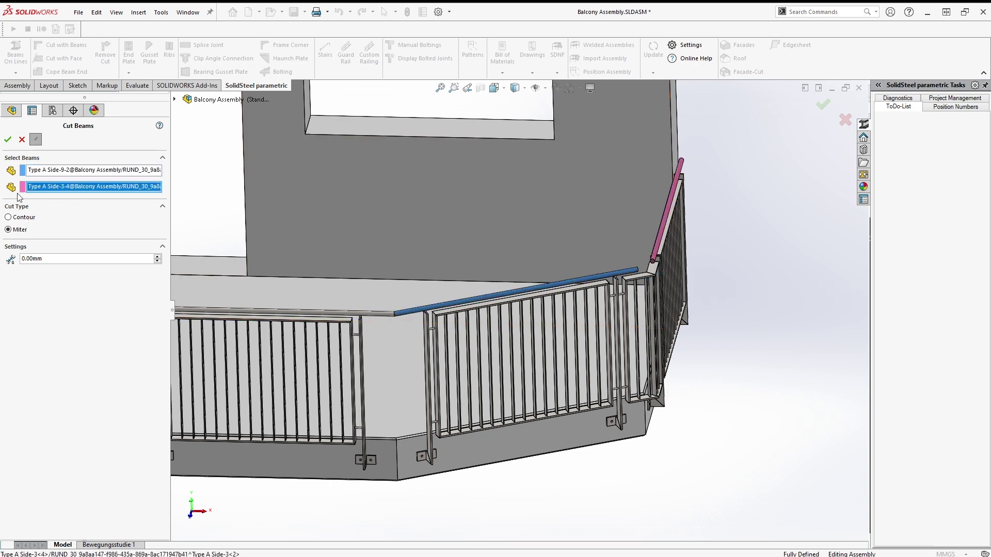
pyautogui.click(9, 139)
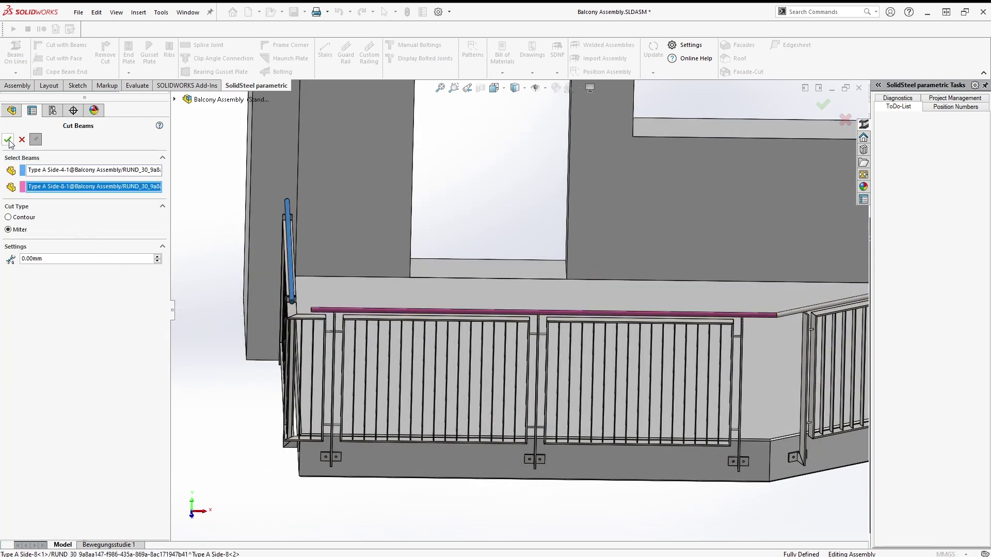
pyautogui.click(7, 139)
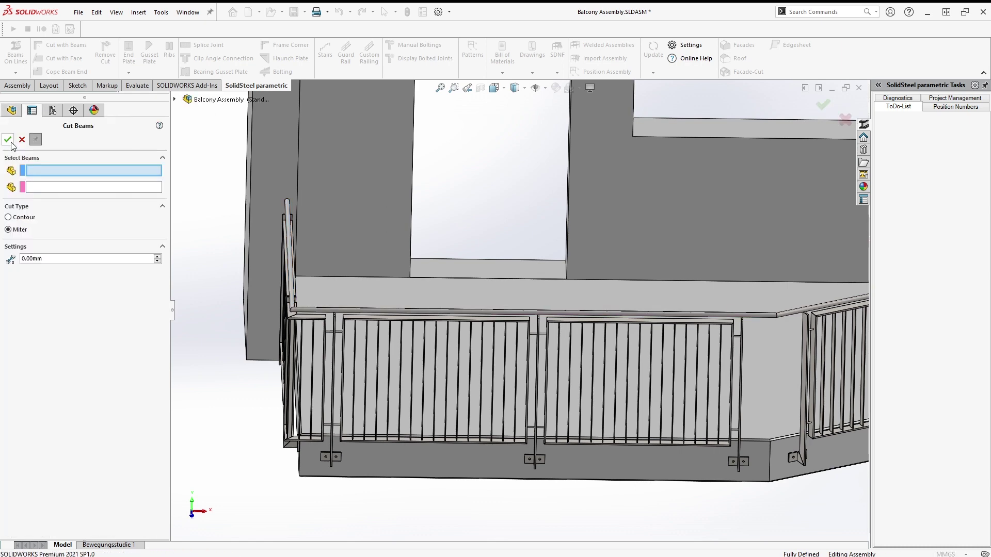
# Select Balcony Corner-11 in the FeatureManager tree and rebuild the assembly
pyautogui.click(21, 139)
pyautogui.click(48, 273)
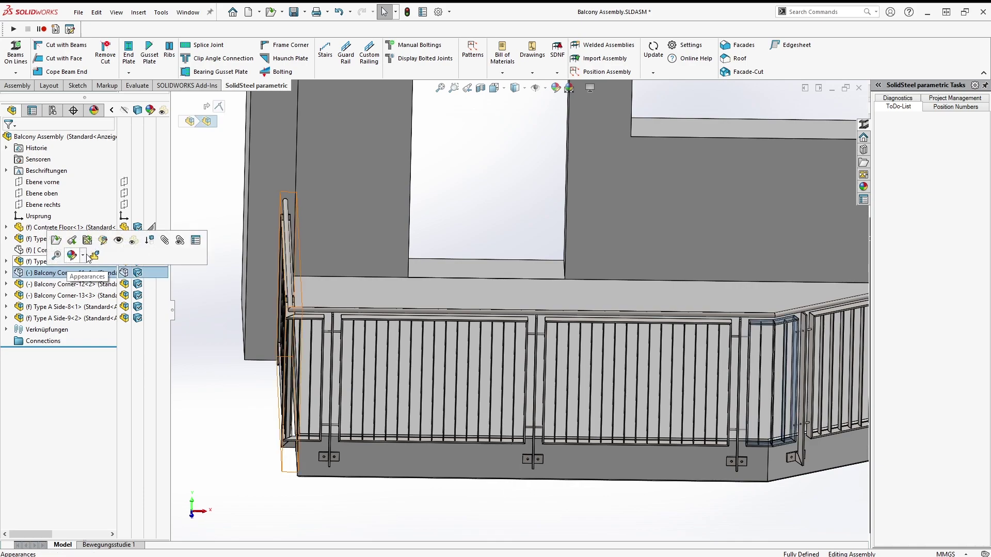
pyautogui.click(320, 323)
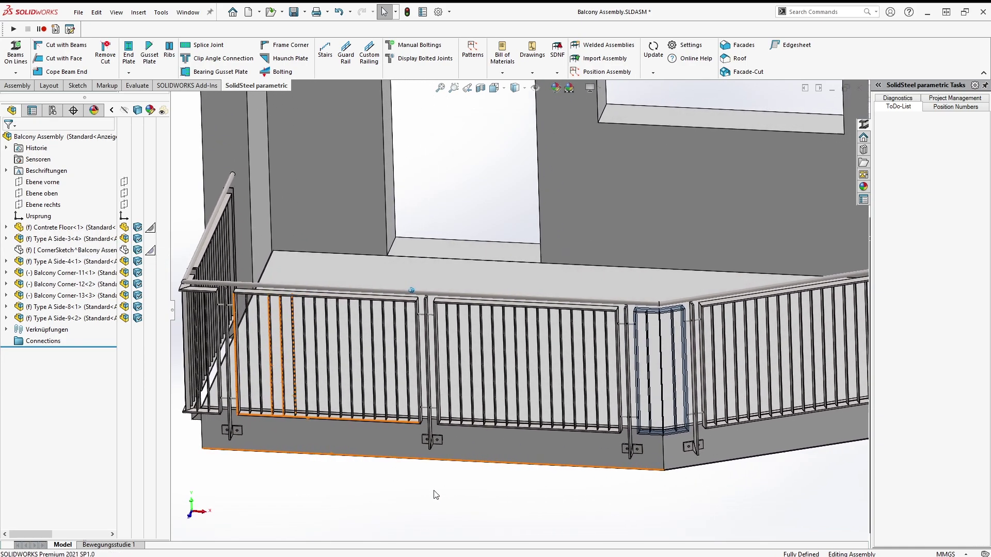
pyautogui.click(409, 13)
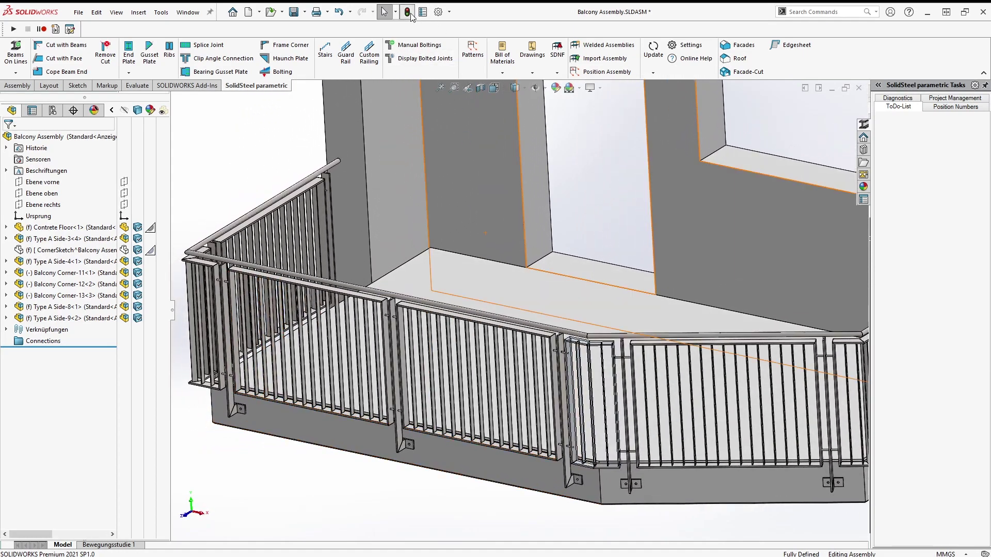